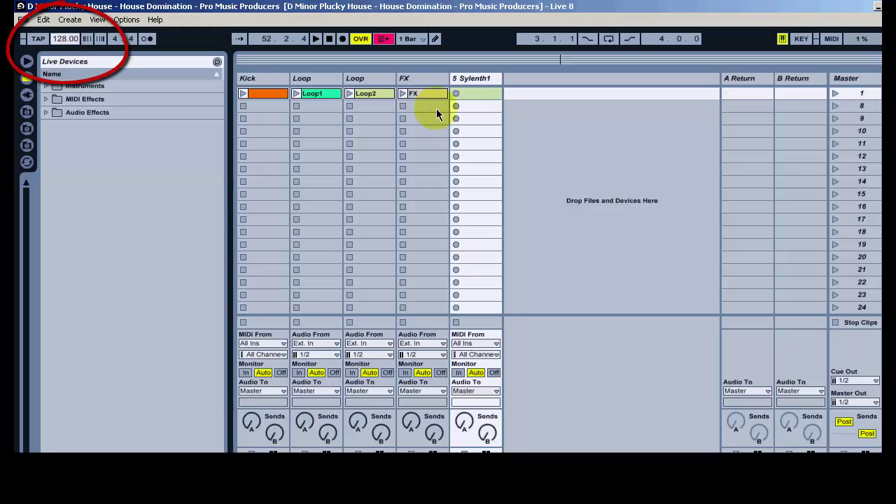
Audition the FX clip, the Kick clip and all of scene 1, and stop every clip
click(403, 93)
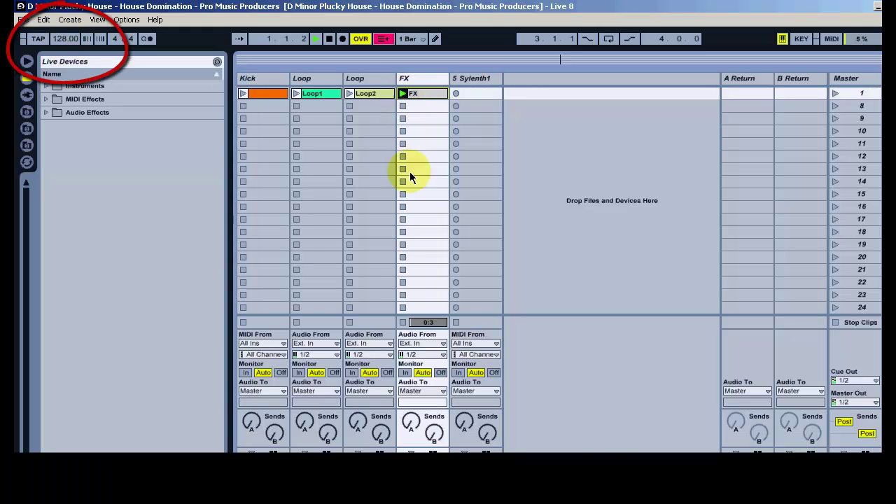
click(403, 322)
click(243, 93)
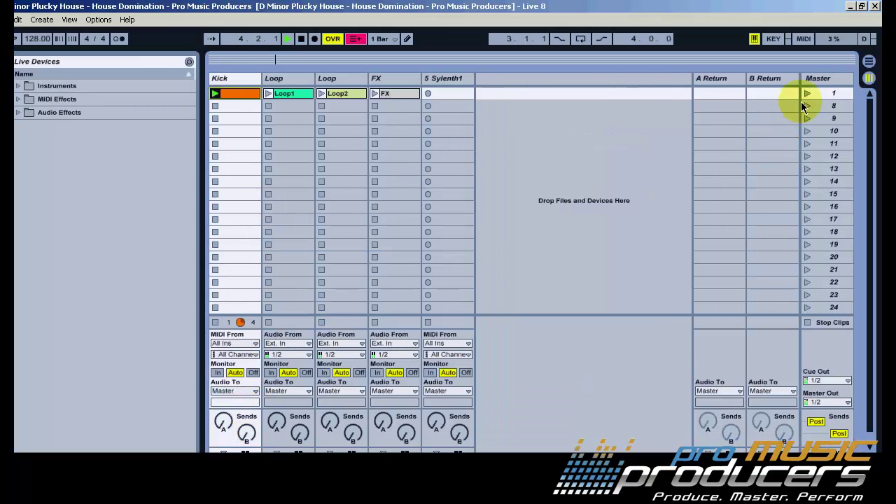
click(806, 94)
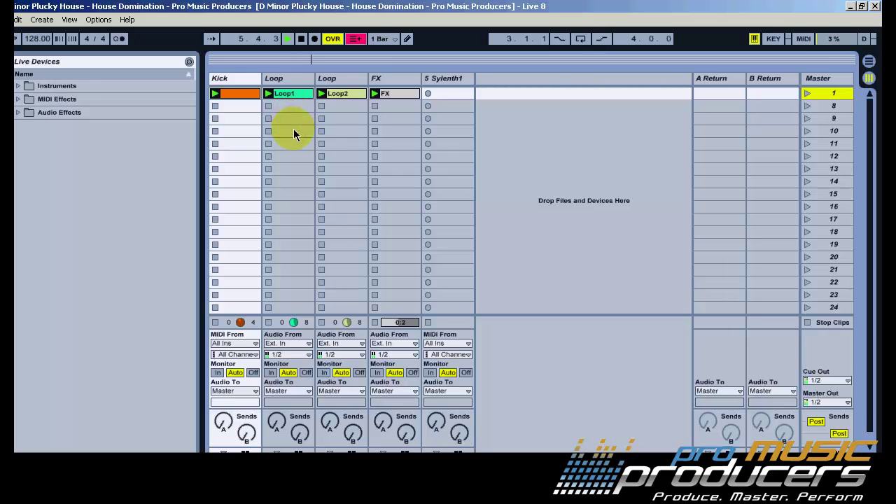
click(279, 315)
click(329, 315)
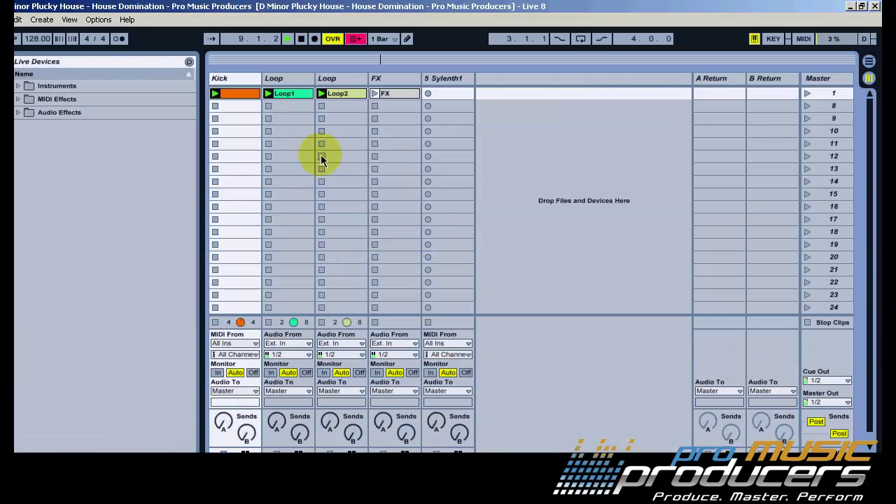
click(807, 324)
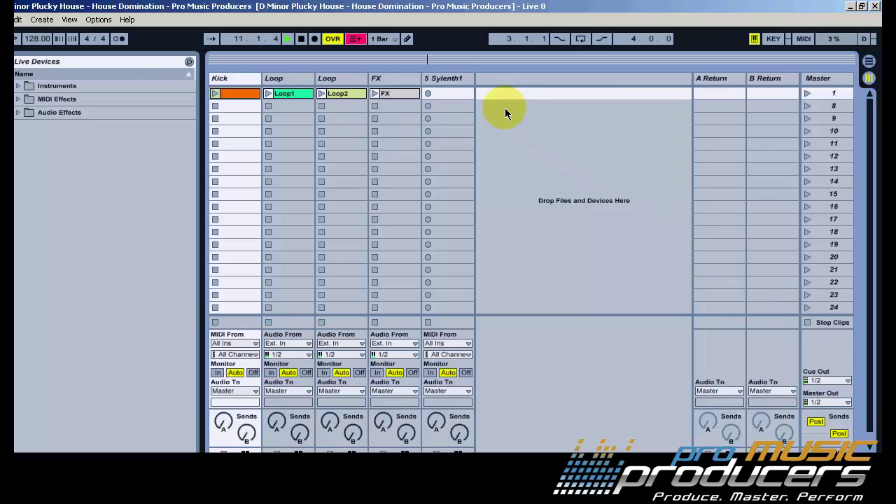
Rename the Sylenth1 track Pluck1 and load the C Minor preset of the Scale MIDI effect onto it
right_click(450, 84)
click(494, 134)
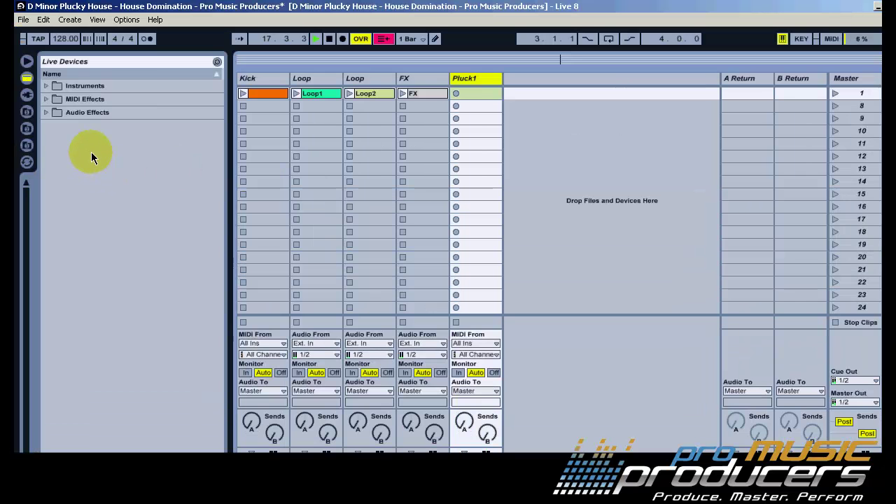
click(51, 102)
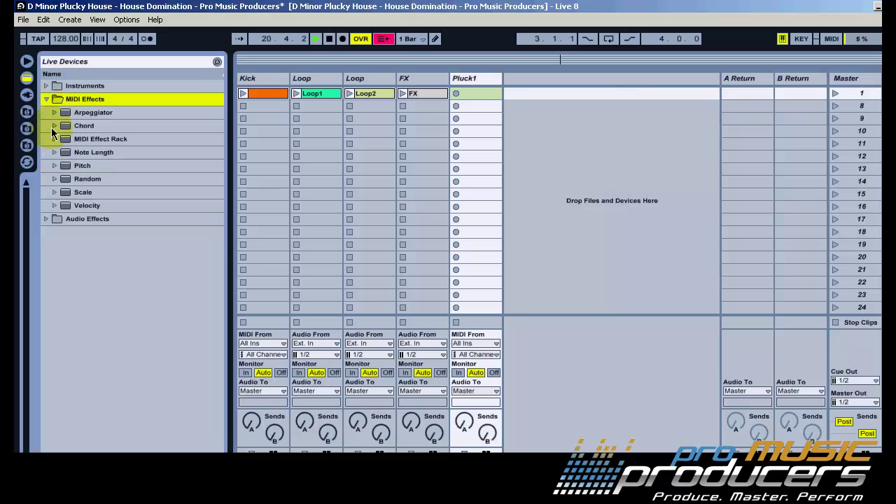
click(63, 195)
click(89, 220)
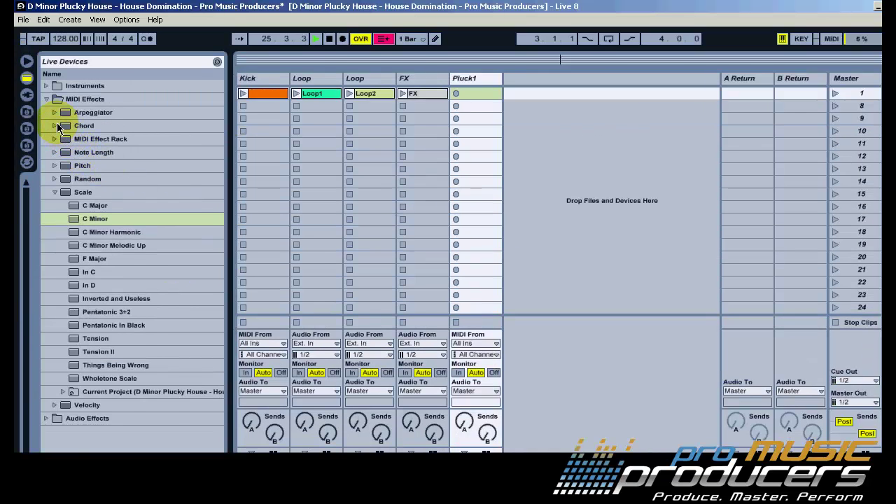
Add the Eternal Sunshine preset of the Chord MIDI effect ahead of the C Minor scale on the Pluck1 track
click(56, 126)
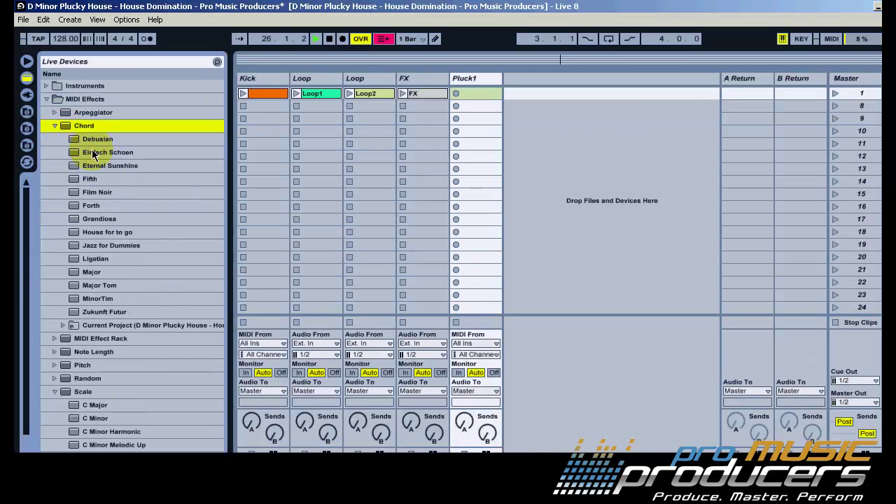
click(114, 168)
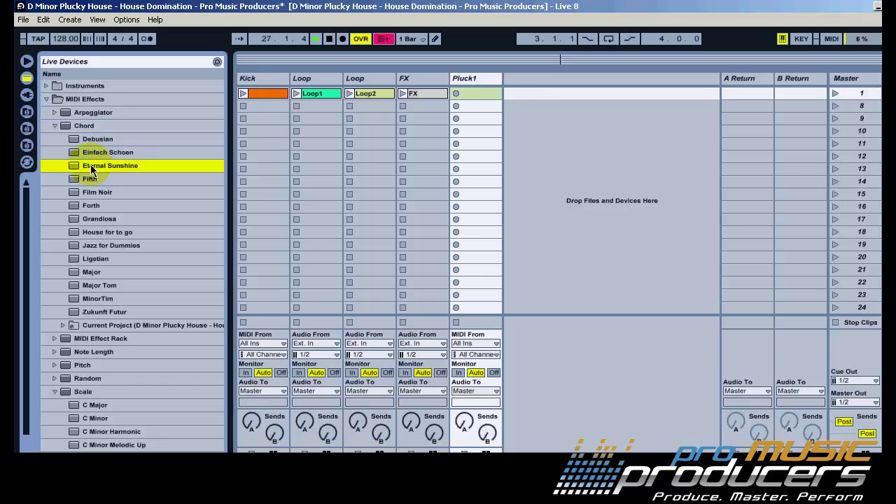
drag(109, 166, 176, 361)
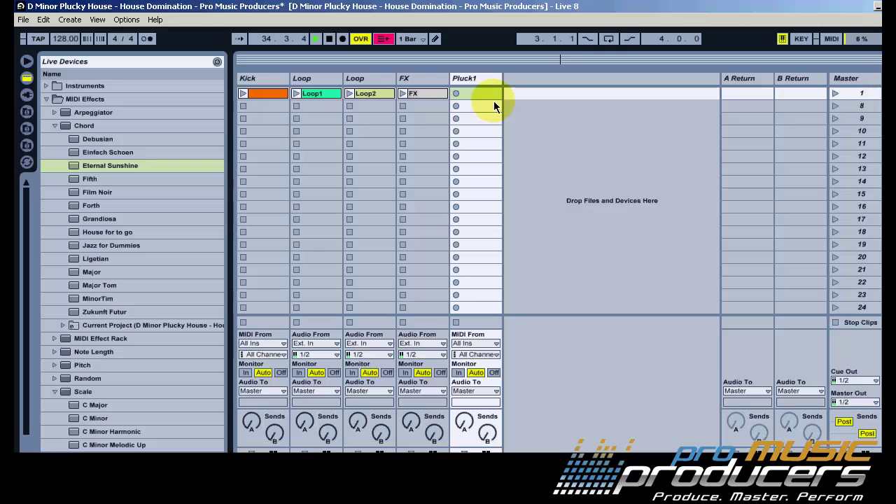
Create an empty MIDI clip in scene 1 of the Pluck1 track and launch it, with its octave 2 range in view
double_click(485, 96)
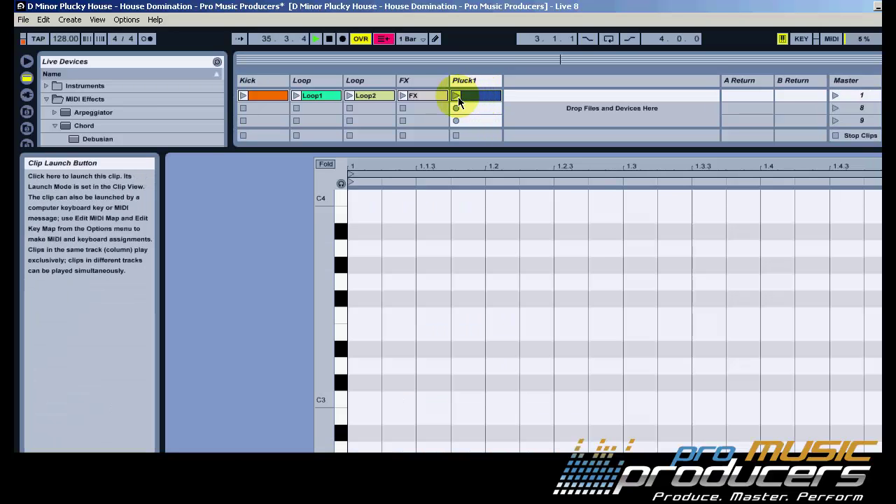
click(457, 98)
drag(324, 365, 333, 374)
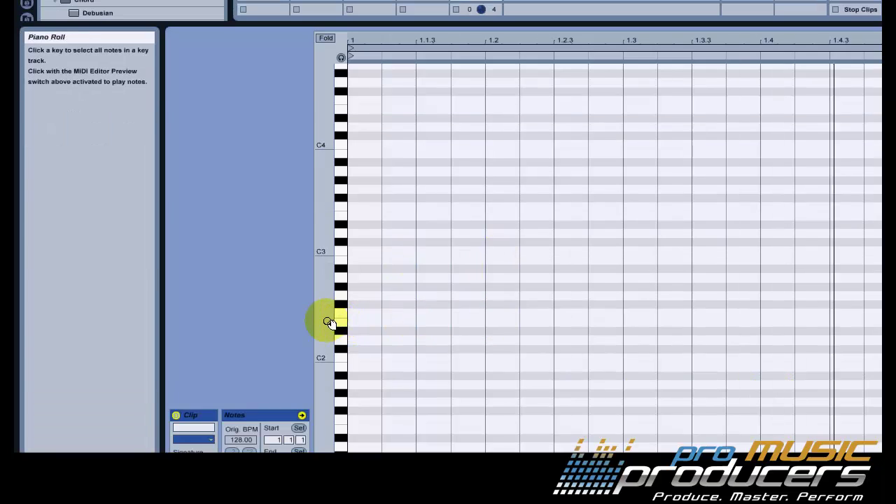
scroll(326, 383, down, 2)
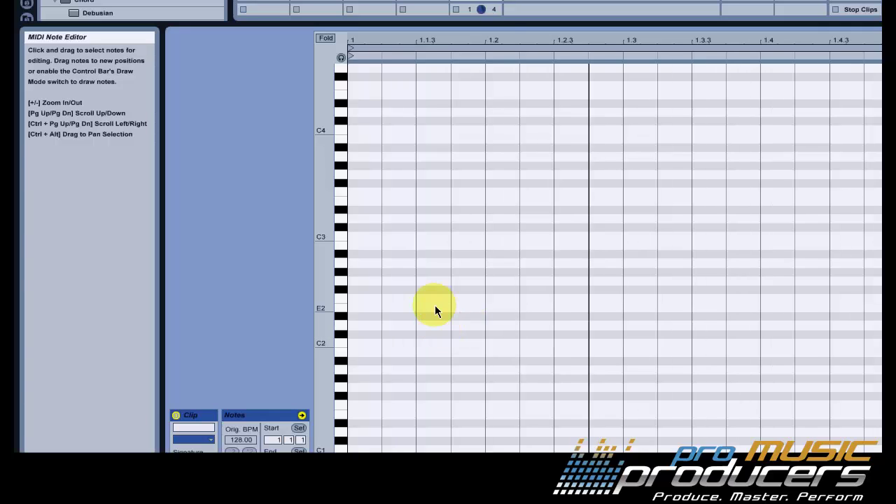
Enter the notes D#2 from 1.1.3 to 1.2, D2 at 1.2.2 and A#1 at 1.3 in the Pluck1 clip
double_click(425, 316)
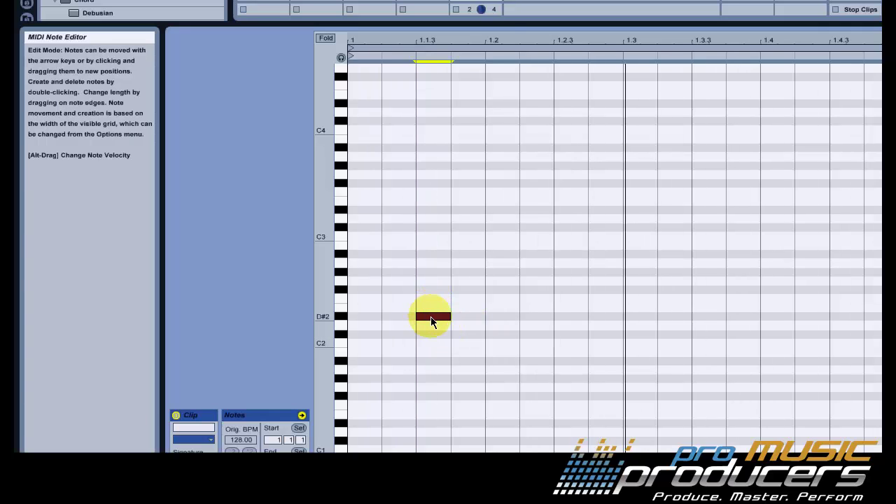
drag(449, 317, 473, 318)
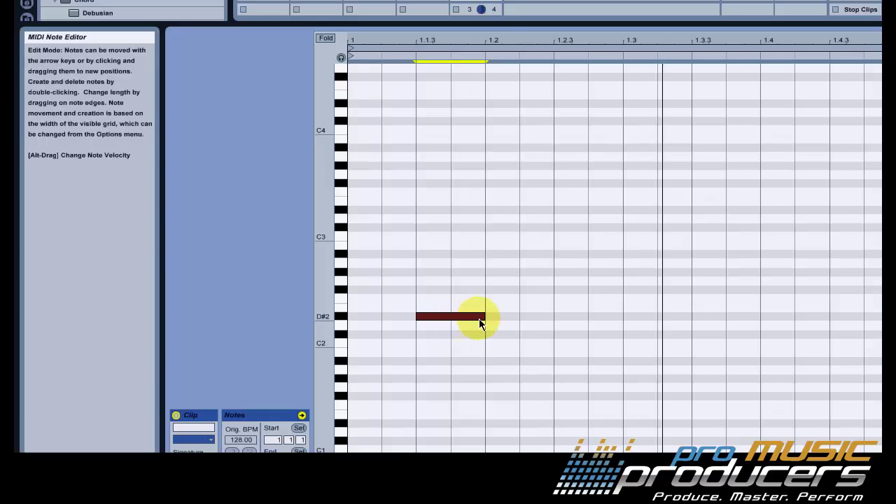
double_click(531, 326)
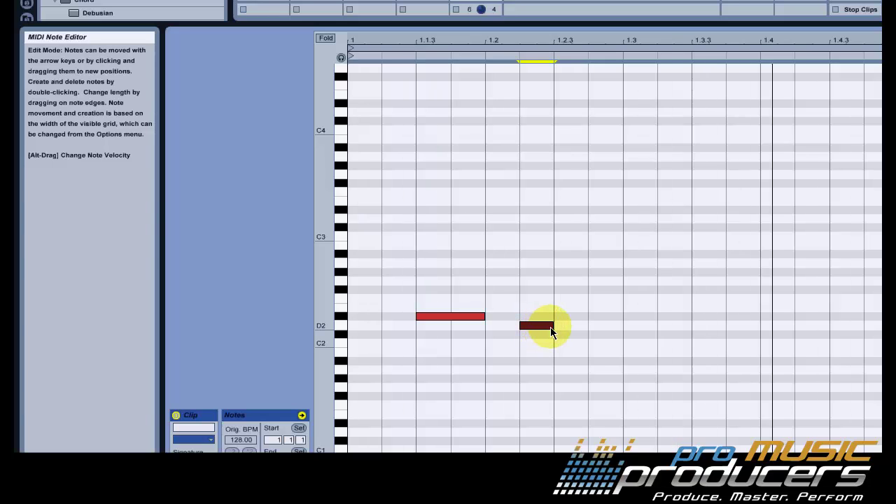
double_click(630, 360)
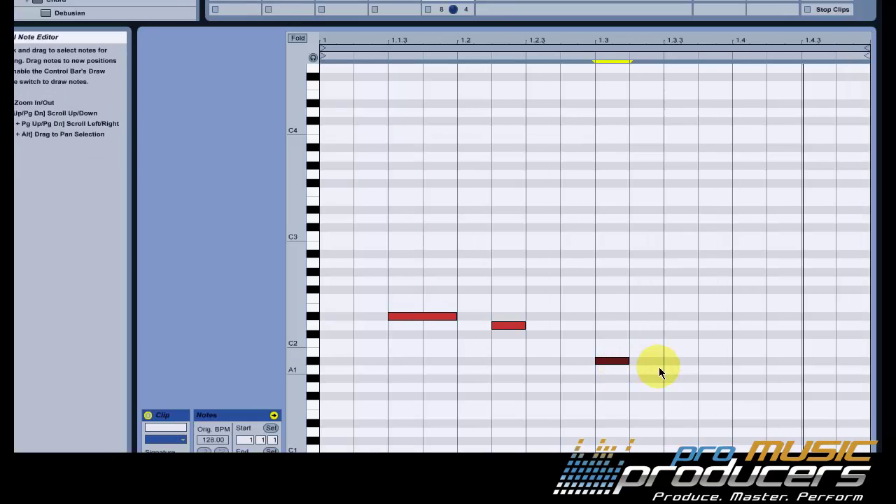
Continue the descending line with A1 at 1.3.3, G#1 at 1.4 and G1 at 1.4.3
double_click(670, 361)
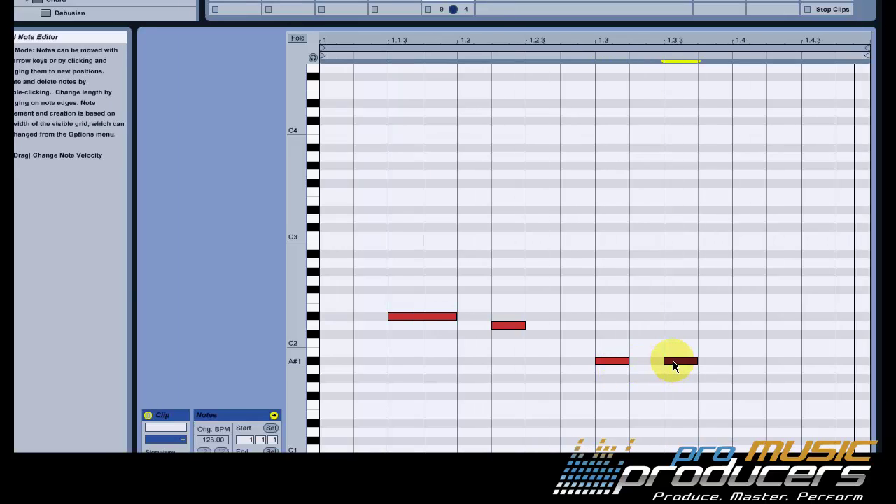
drag(673, 361, 674, 369)
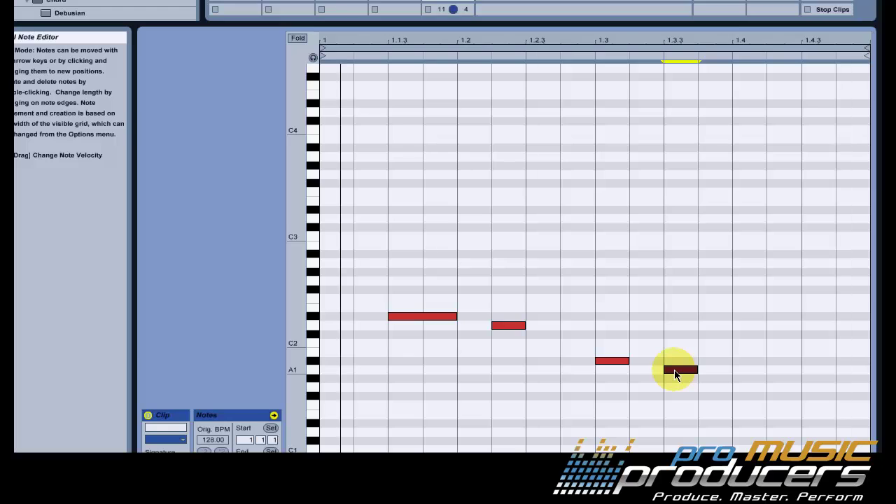
double_click(750, 378)
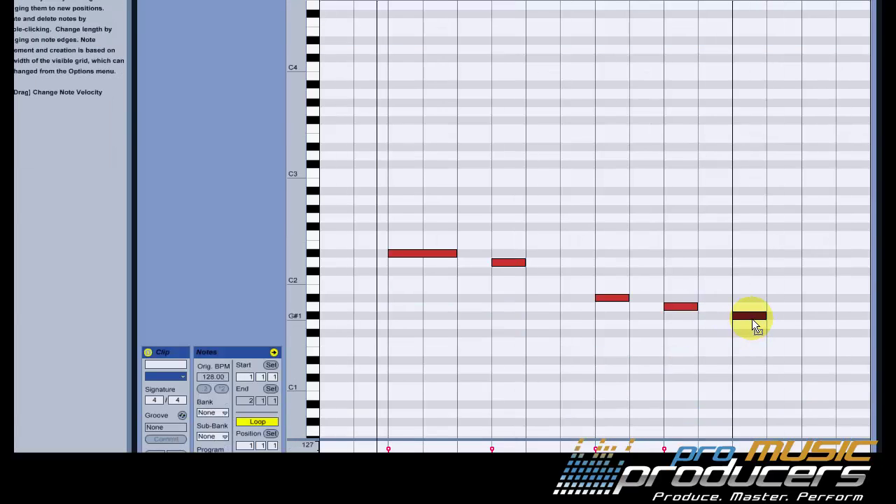
double_click(814, 327)
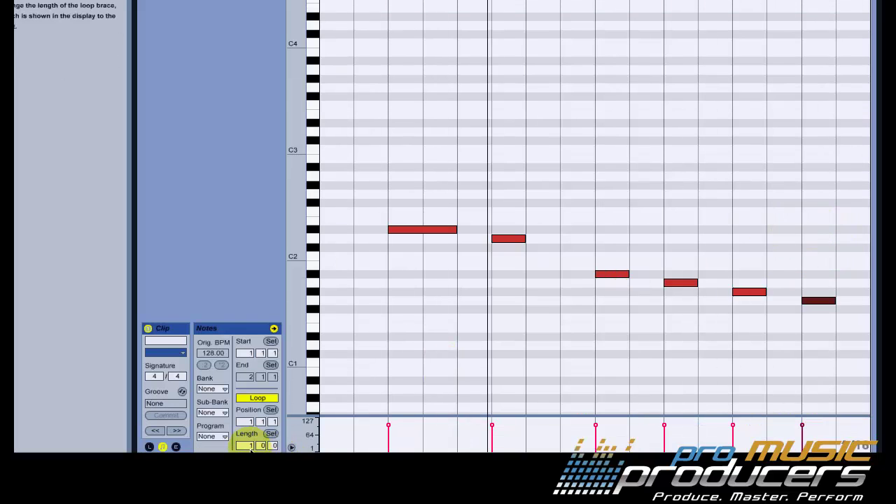
Set the clip's loop length to 2 bars and add A#1 from 2.1.3 to 2.2 and A1 at 2.2.2
drag(250, 450, 250, 448)
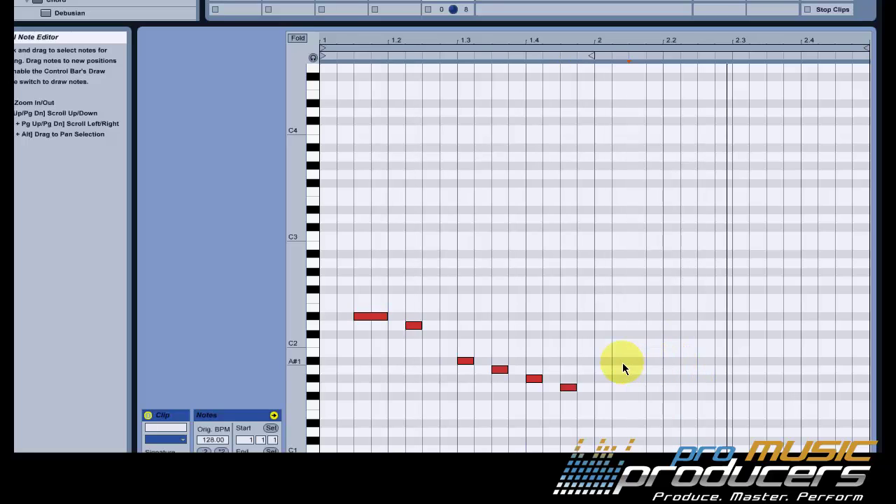
double_click(637, 360)
drag(652, 359, 662, 360)
click(682, 376)
double_click(689, 369)
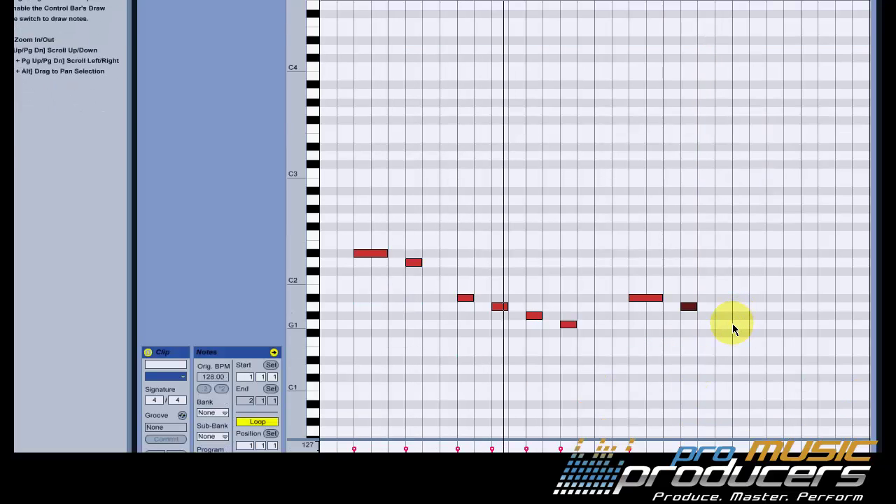
Complete the second bar with G1 at 2.3, F#1 at 2.3.3, F1 at 2.4 and a final short note at 2.4.3
double_click(739, 325)
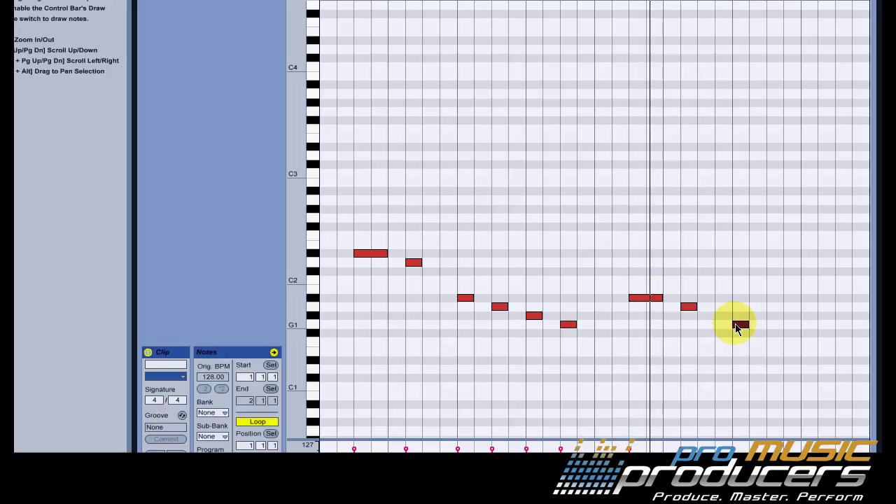
double_click(774, 326)
drag(777, 329, 777, 336)
double_click(809, 342)
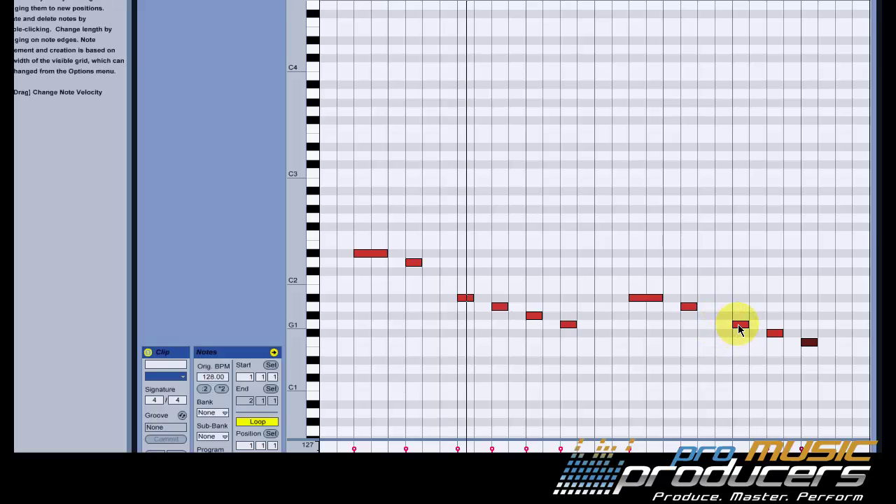
drag(739, 322, 847, 343)
double_click(843, 333)
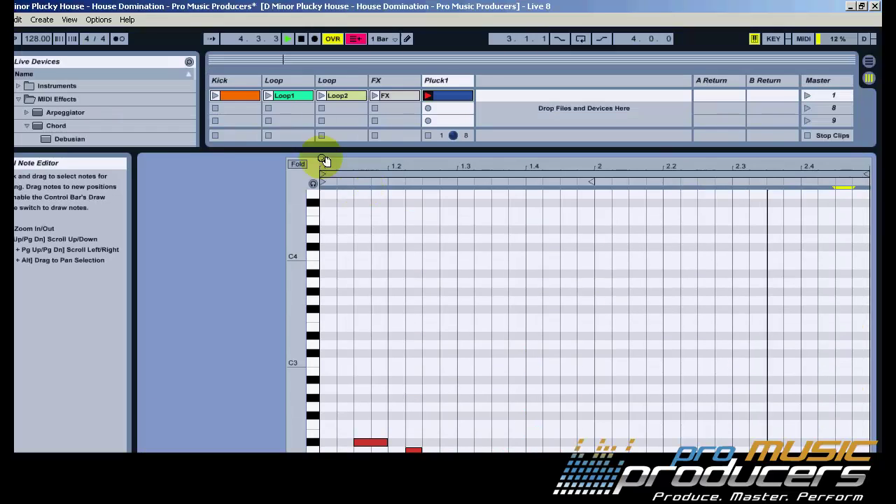
Launch the Kick clip alongside the pluck and add a Compressor after Sylenth1 on the Pluck1 track
click(251, 95)
click(492, 84)
double_click(492, 84)
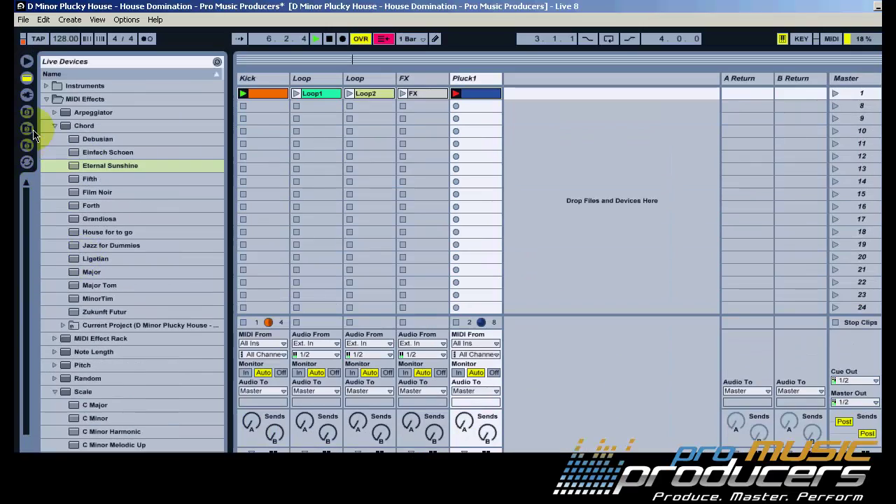
click(46, 99)
click(46, 112)
click(85, 192)
drag(86, 198, 700, 503)
Enable the Compressor's sidechain, choose its audio input, lower the threshold, and launch scene 1 to hear it in the mix
click(569, 329)
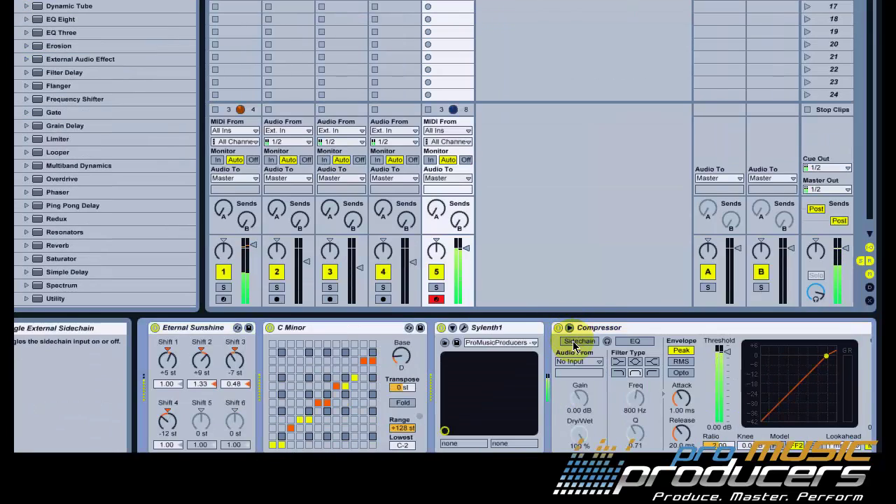
click(578, 361)
click(580, 371)
drag(722, 349, 726, 378)
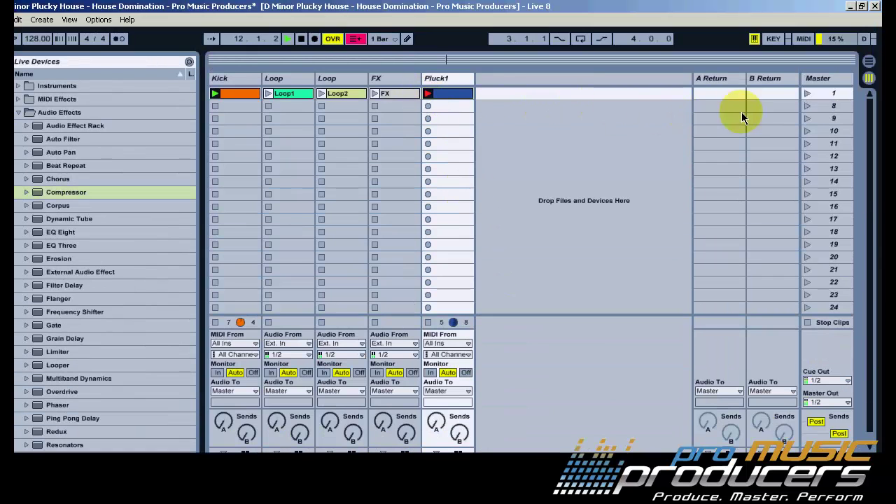
click(806, 94)
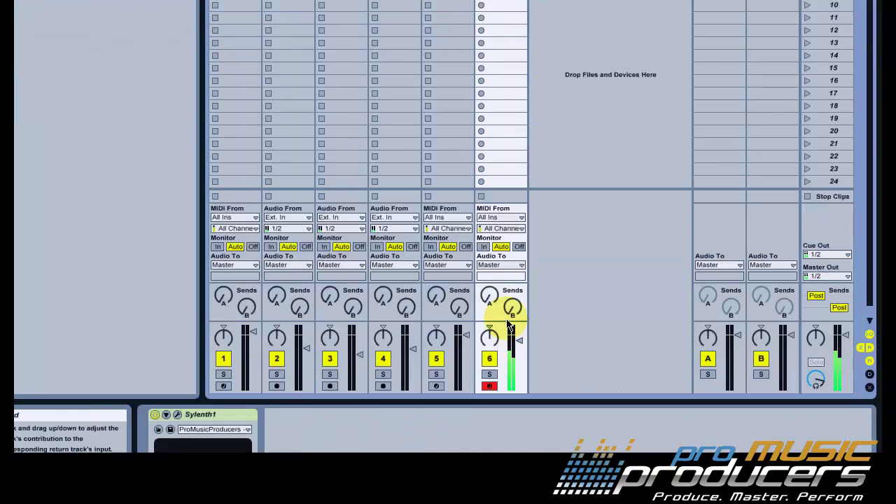
Rename the 6 Sylenth1 track as Pluck2 and place the Eternal Sunshine Chord preset before its Sylenth1
right_click(496, 81)
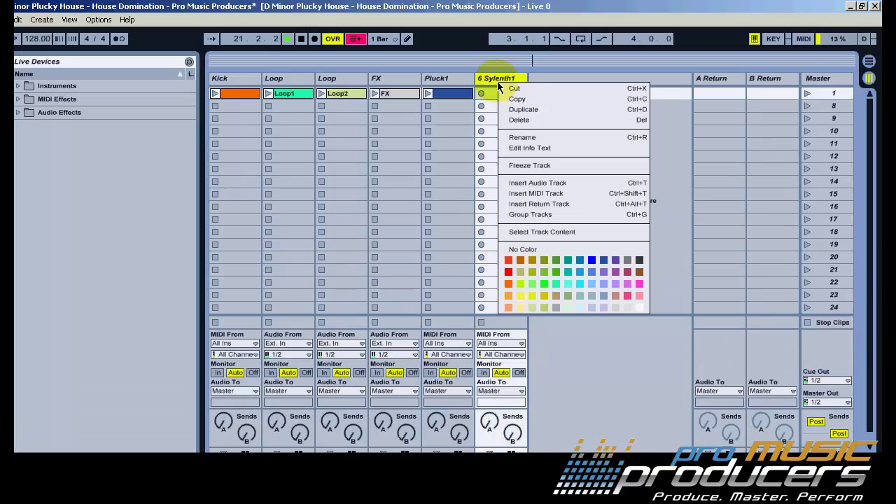
click(518, 137)
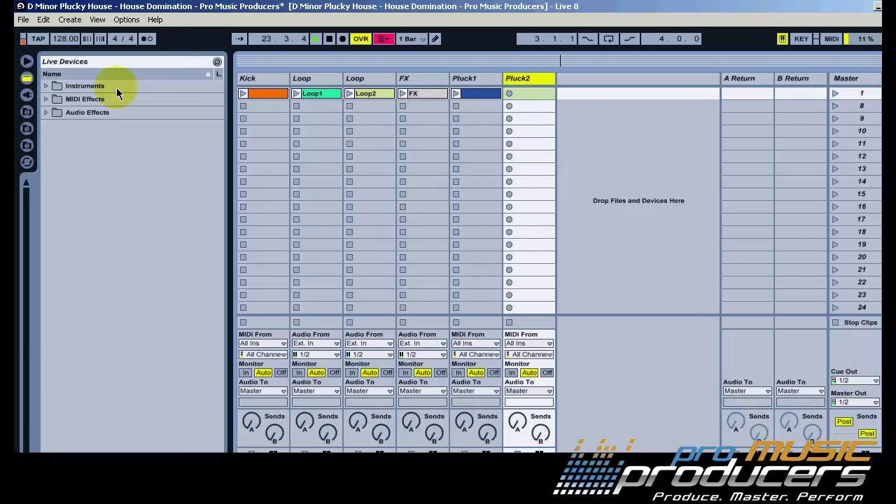
click(47, 100)
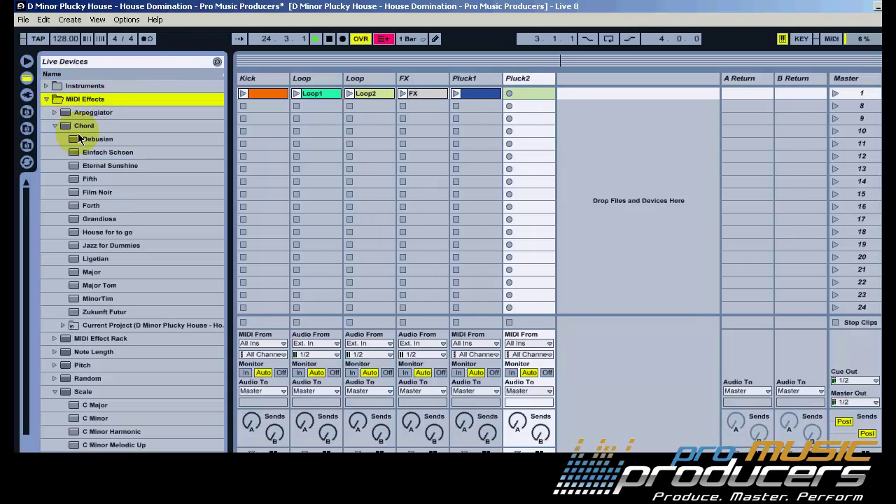
click(101, 167)
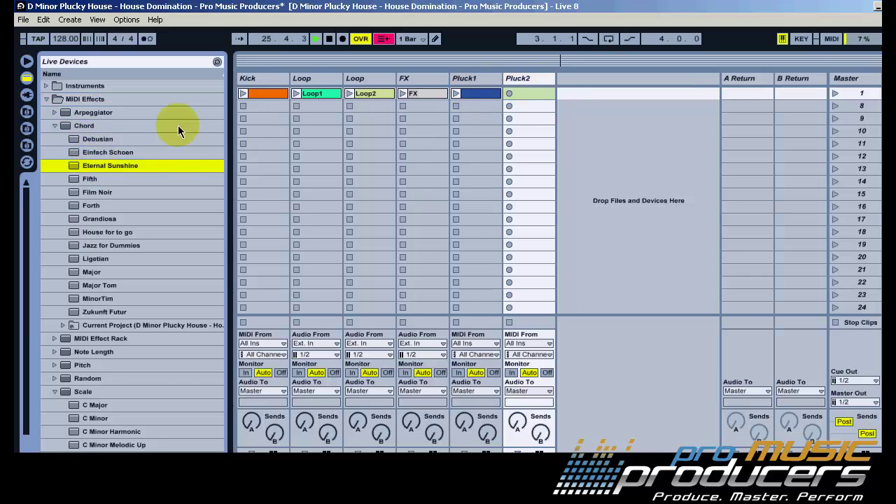
Insert the C Minor Scale preset between the chord effect and Sylenth1 on Pluck2, with its base set to D
click(55, 126)
click(75, 232)
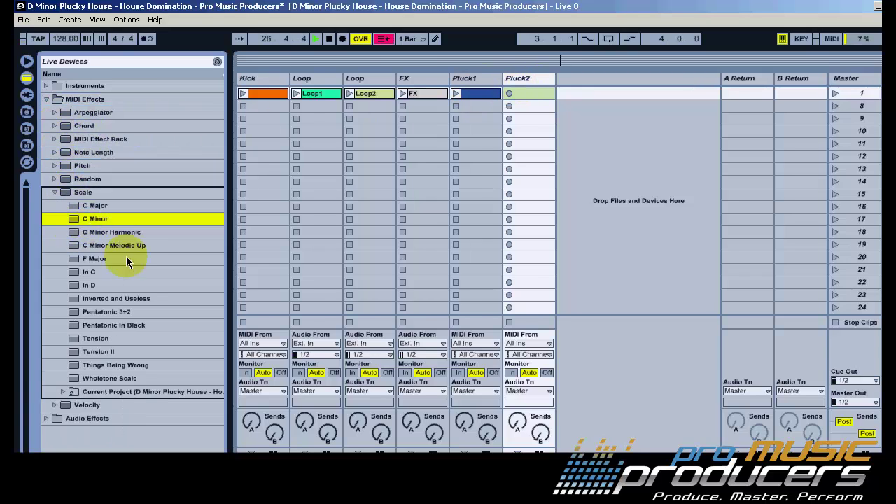
drag(277, 366, 280, 365)
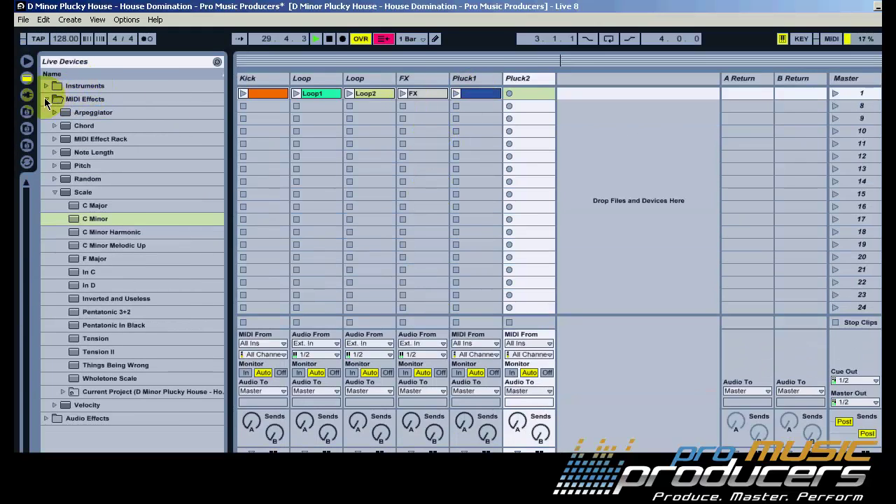
Add a Compressor after Sylenth1 on Pluck2, sidechained from the Kick track with the threshold at -22.8 dB
click(45, 99)
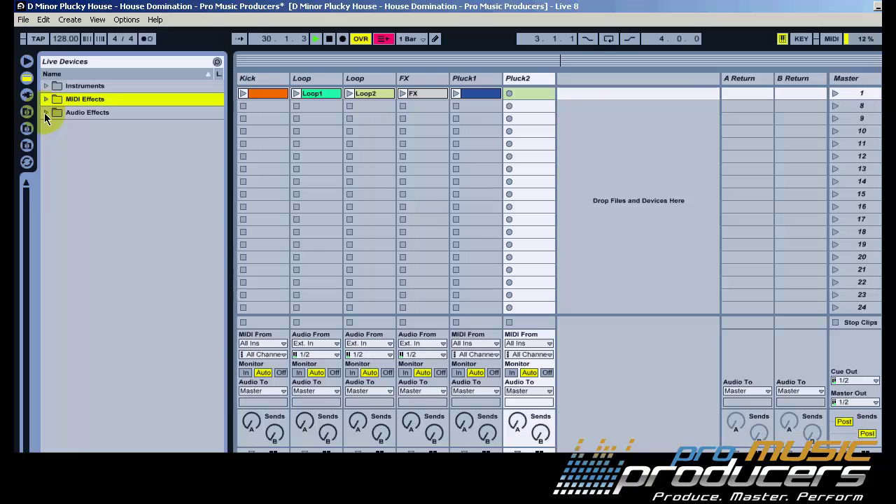
click(45, 112)
click(105, 192)
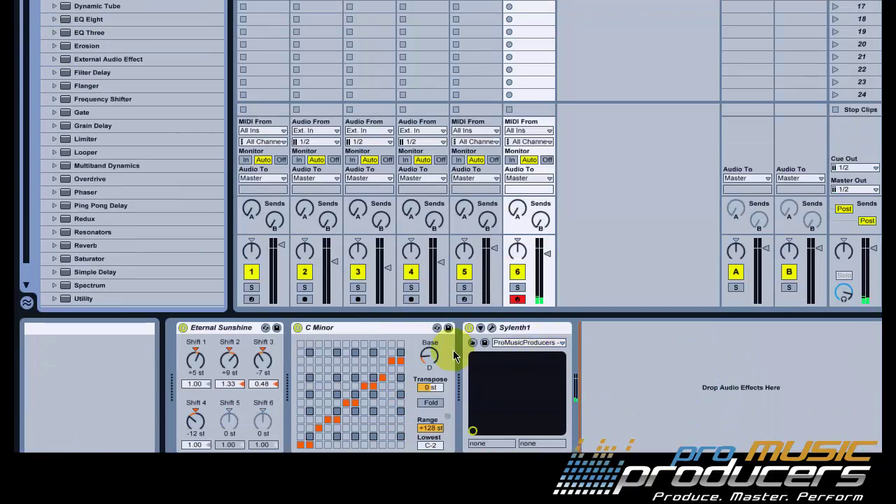
drag(468, 355, 603, 360)
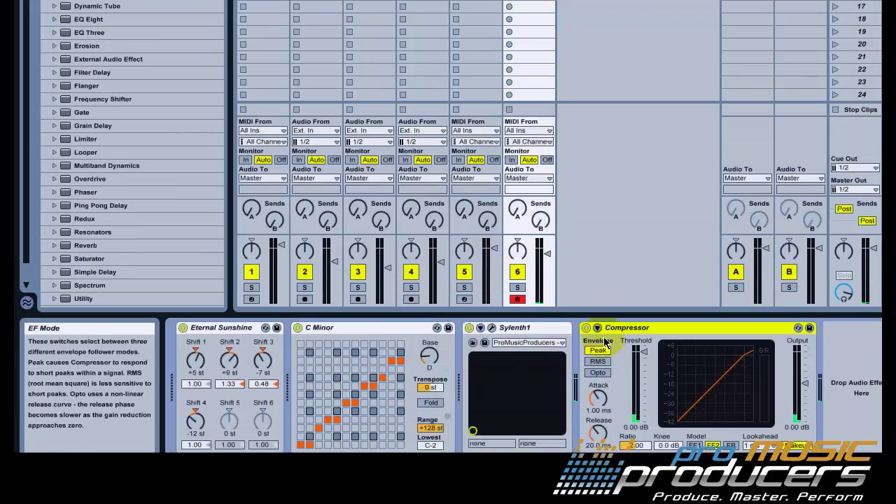
click(597, 328)
click(606, 362)
click(606, 381)
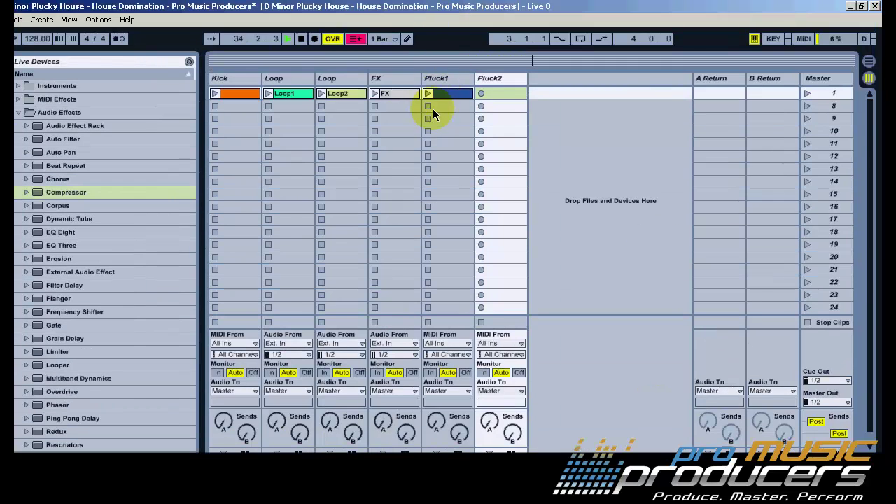
Copy the Pluck1 clip into the first slot of the Pluck2 track and launch the copy
right_click(443, 101)
click(470, 114)
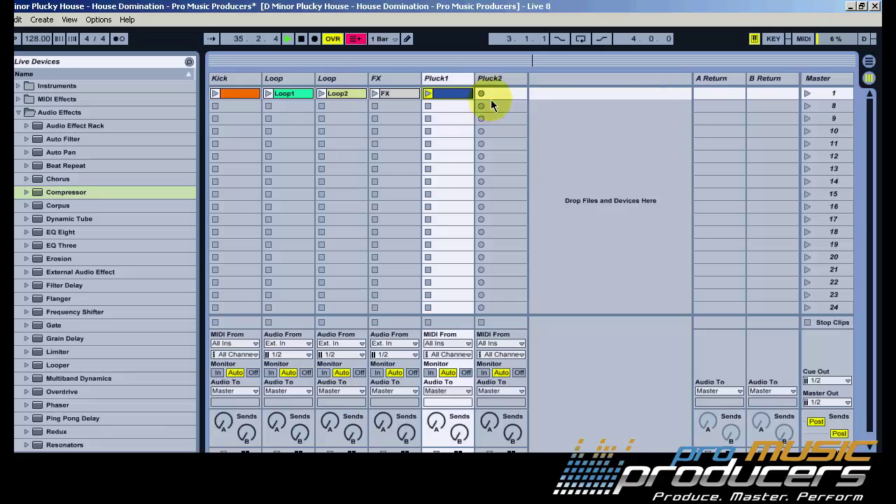
right_click(502, 102)
click(503, 103)
click(481, 95)
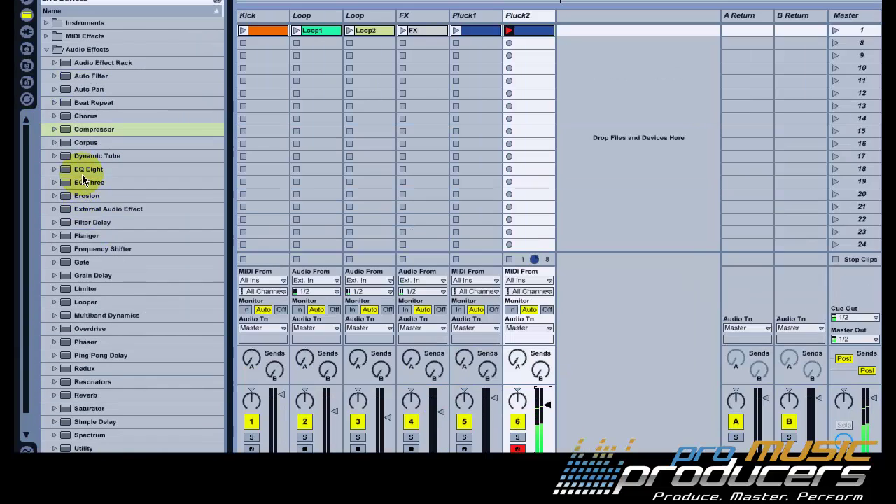
Add an EQ Eight after Pluck2's Compressor and turn band 1 into a low cut at about 191 Hz
double_click(113, 169)
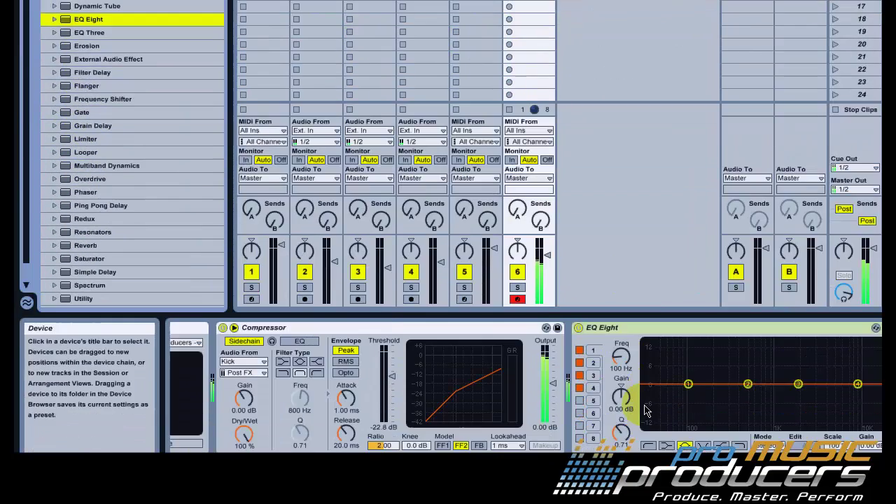
click(648, 445)
drag(688, 384, 668, 394)
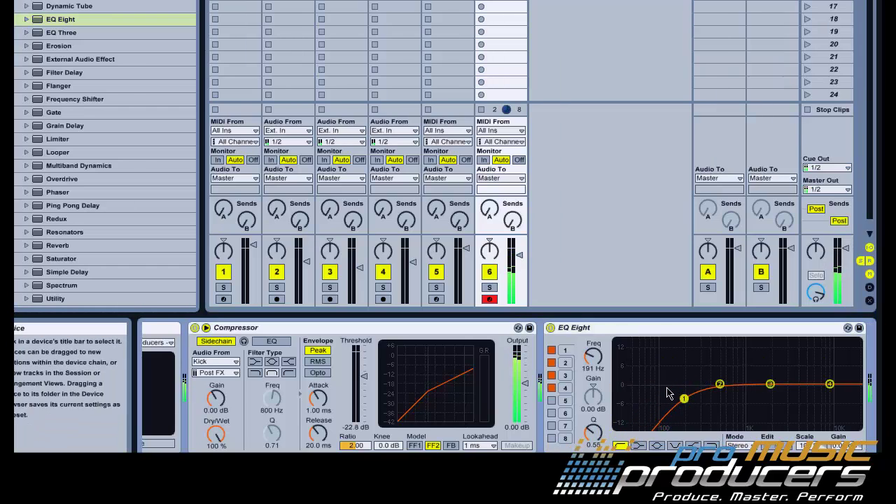
right_click(635, 327)
click(704, 141)
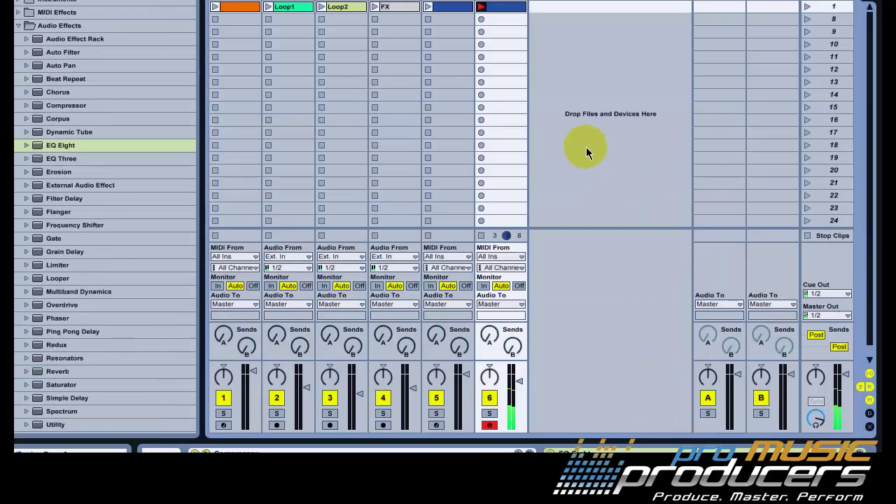
click(580, 82)
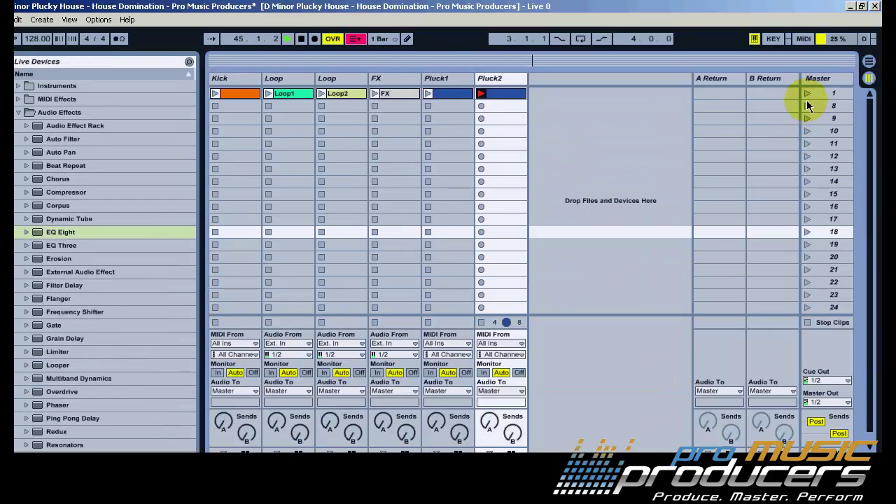
Audition the FX clip and scene 1 to hear both plucks in the full mix, and stop all clips
click(375, 93)
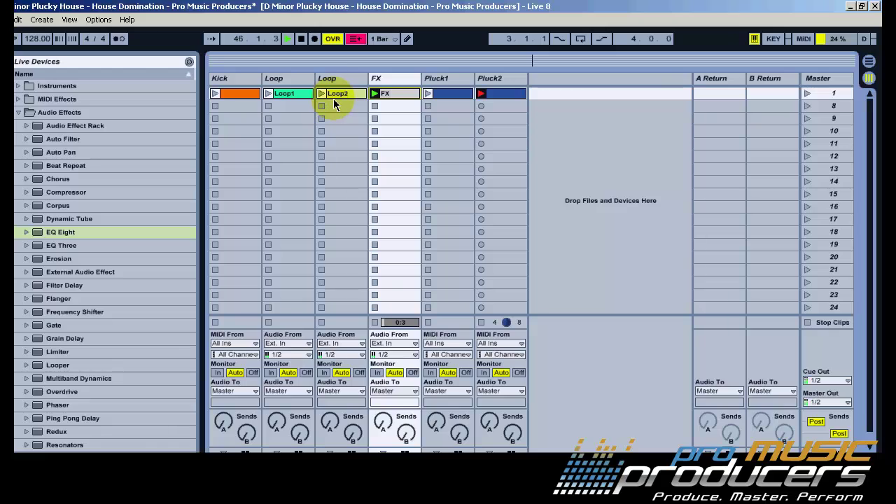
click(326, 94)
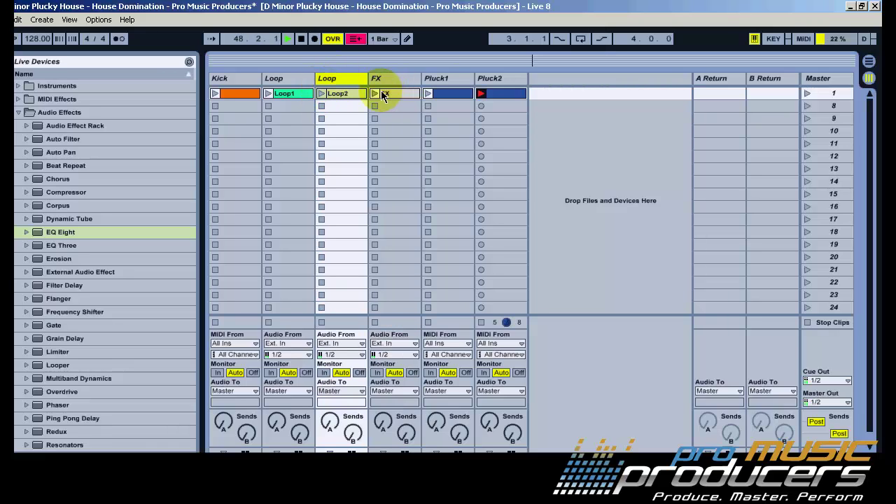
click(808, 93)
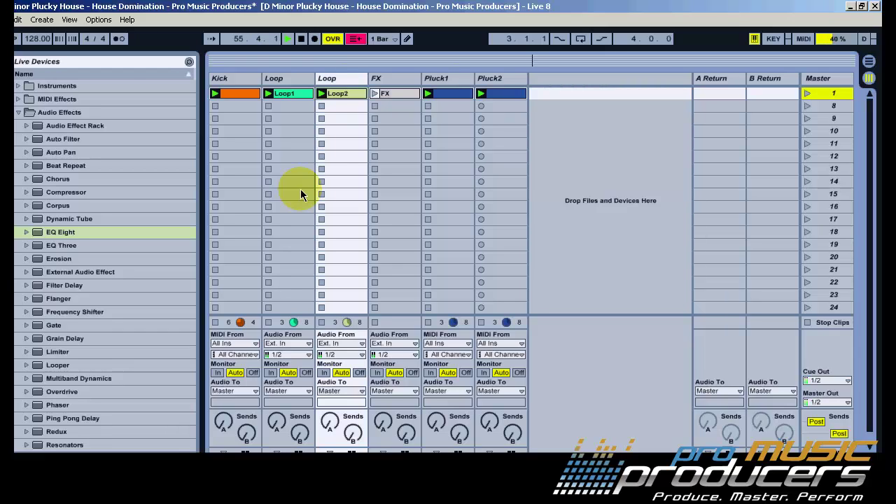
click(807, 322)
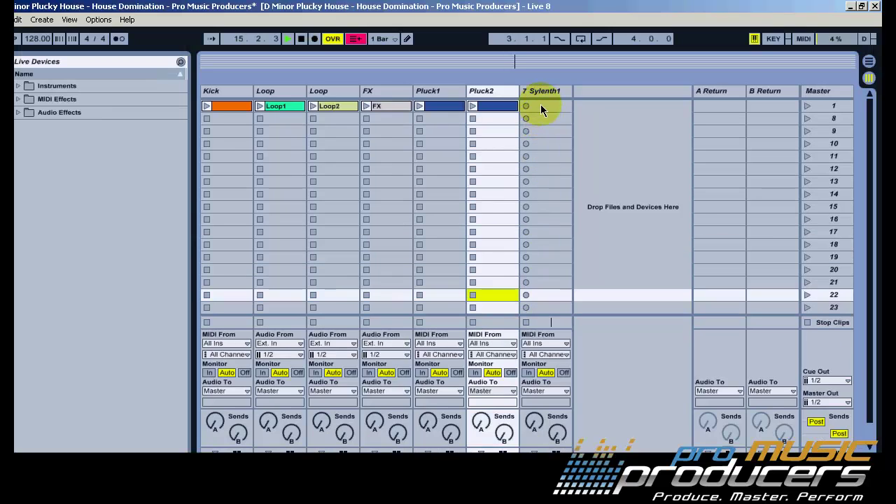
Rename the 7 Sylenth1 track as Bass and add the C Minor Scale preset to it
click(541, 40)
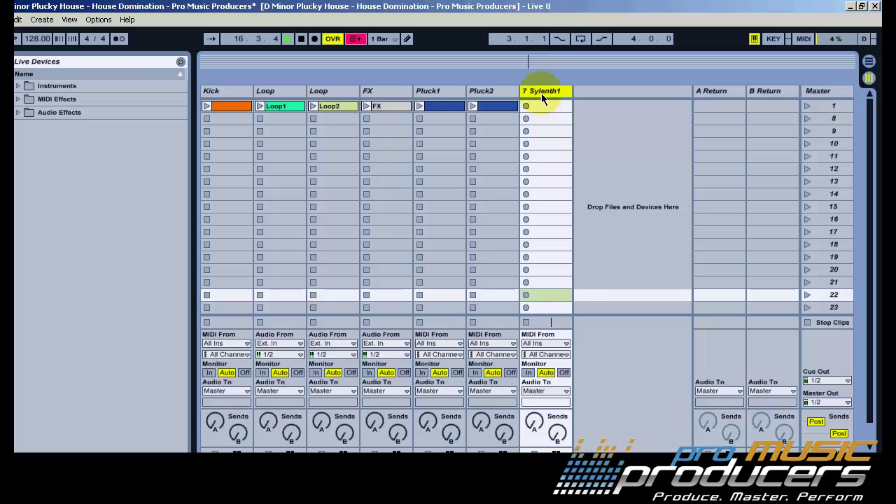
right_click(540, 30)
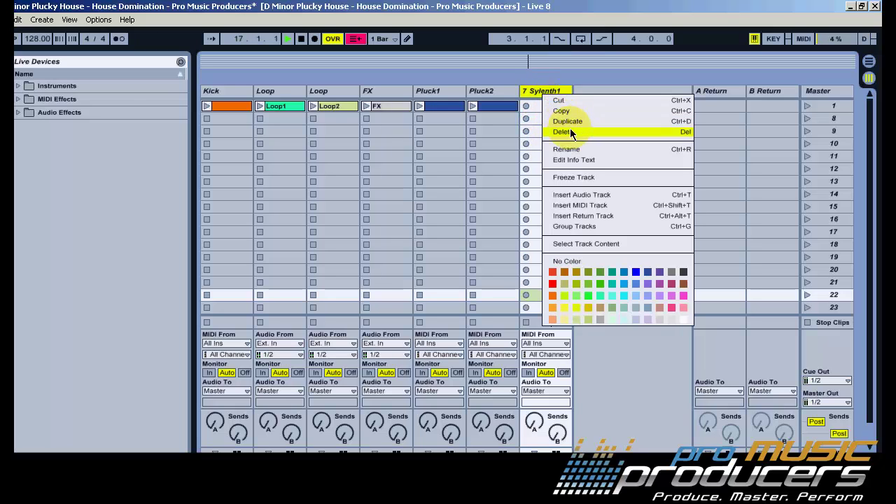
click(566, 148)
text(Bass)
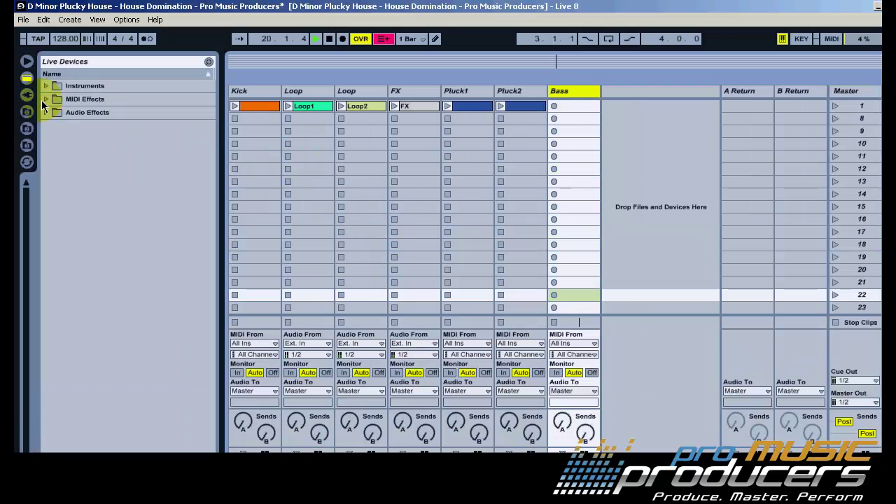
click(44, 99)
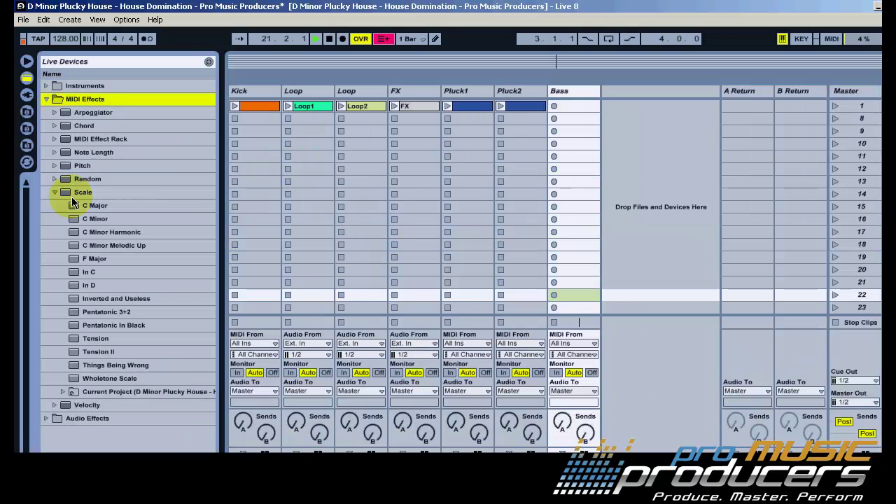
click(92, 218)
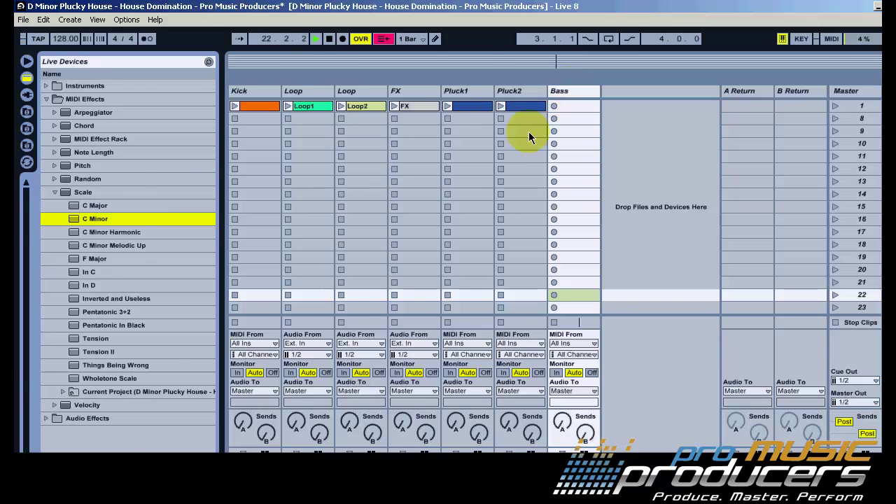
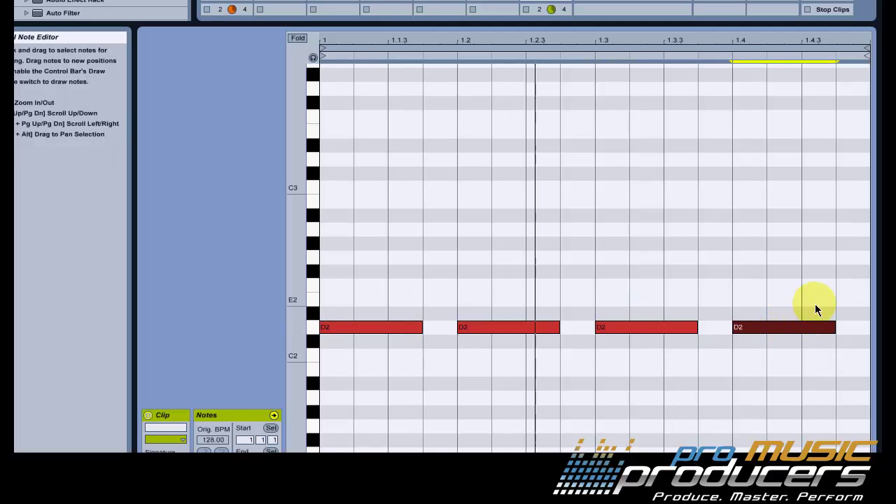
Raise the bass clip's third note to E2 and its fourth note to F2, and select both notes
click(836, 292)
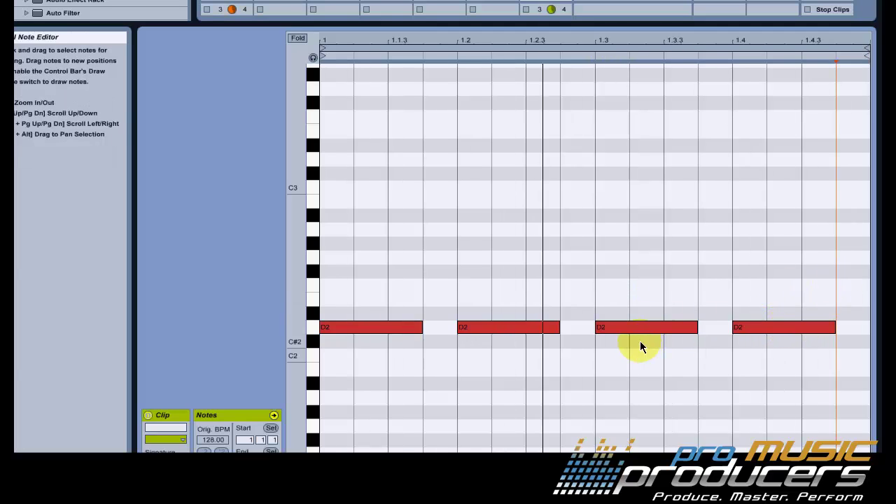
drag(632, 326, 636, 299)
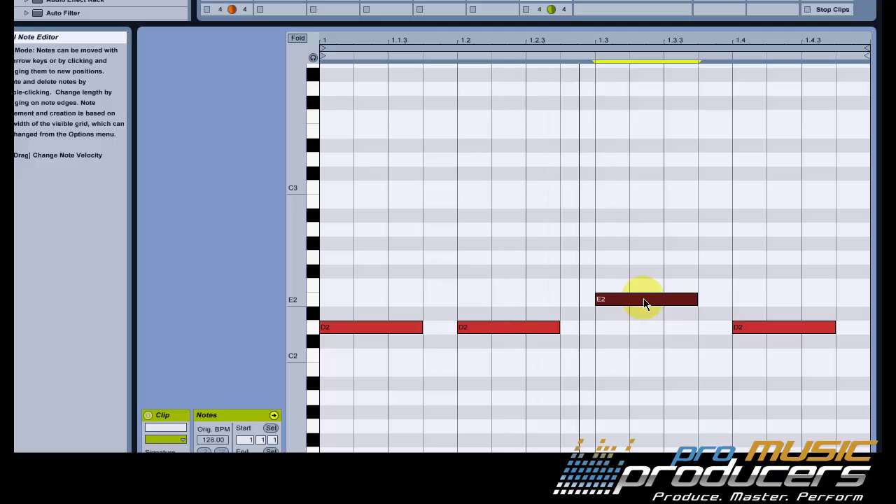
drag(761, 326, 763, 287)
drag(840, 253, 689, 303)
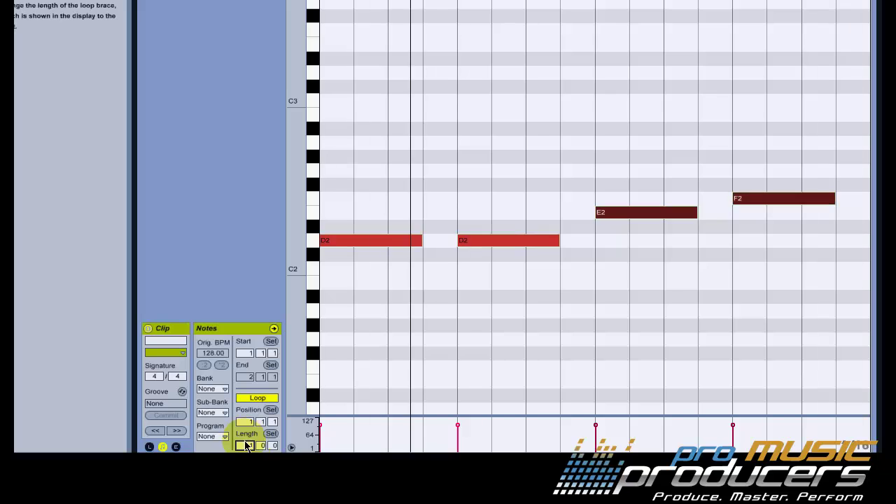
Try a loop length of 4 bars for the bass clip and settle on 2 bars
text(4)
key(Return)
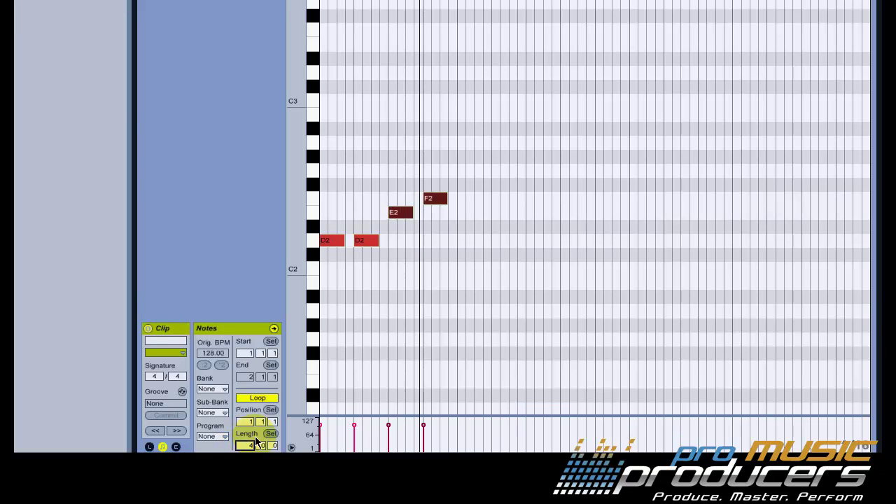
drag(302, 246, 299, 249)
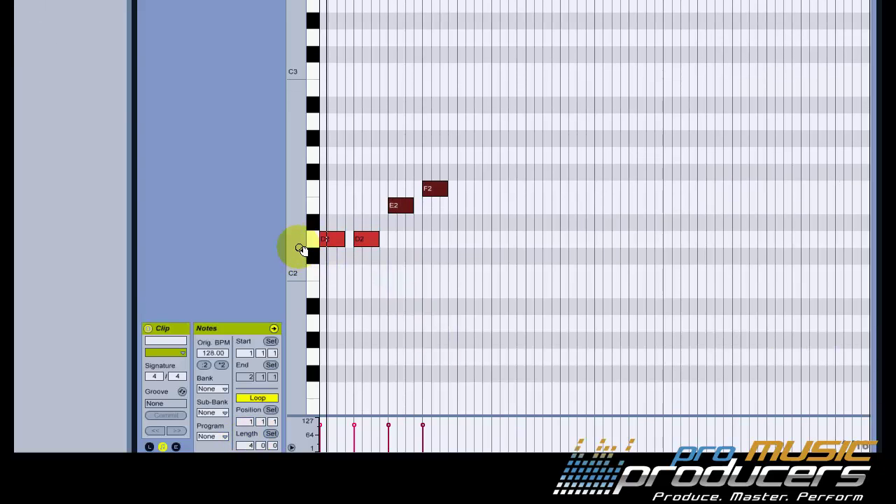
click(250, 446)
text(2)
key(Return)
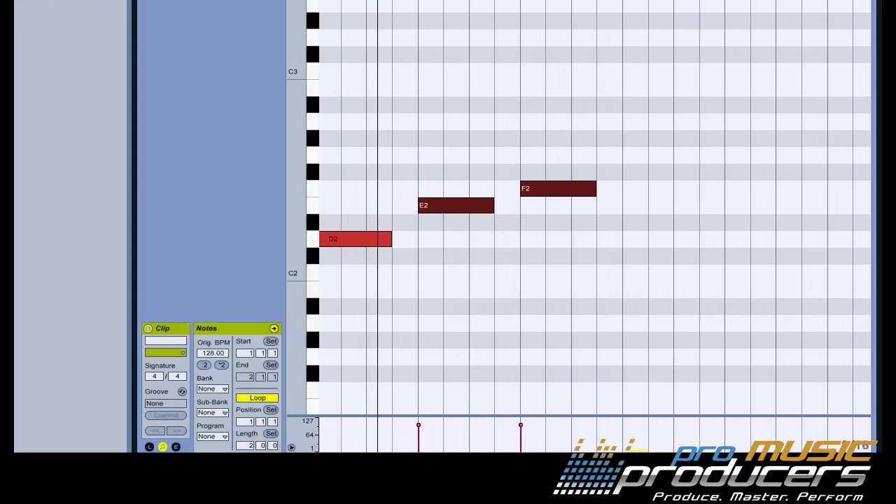
Fill the bass clip's second bar with four G2 notes, one on each beat, each three sixteenths long
key(space)
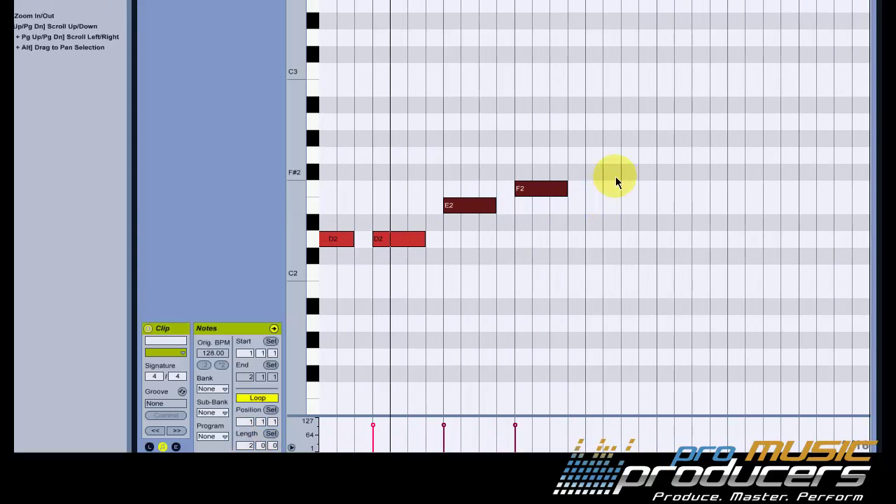
double_click(613, 161)
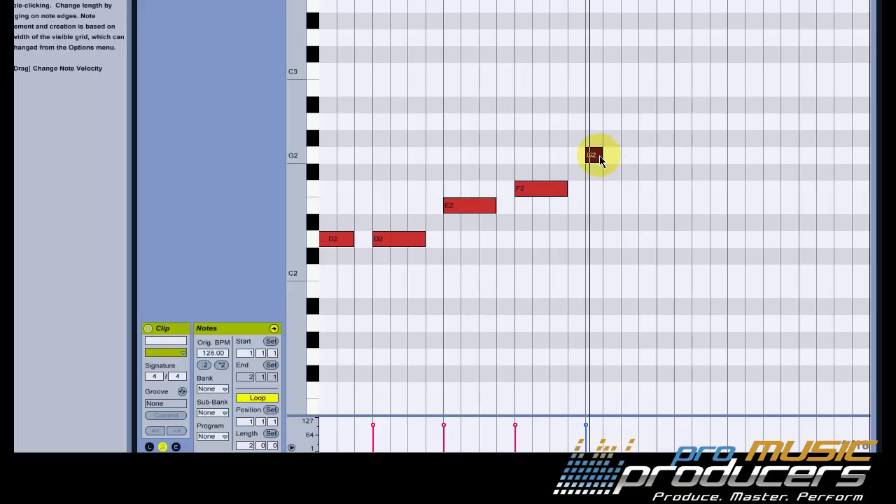
mouse_move(603, 154)
mouse_down()
mouse_move(698, 165)
mouse_move(686, 162)
mouse_move(826, 154)
mouse_up()
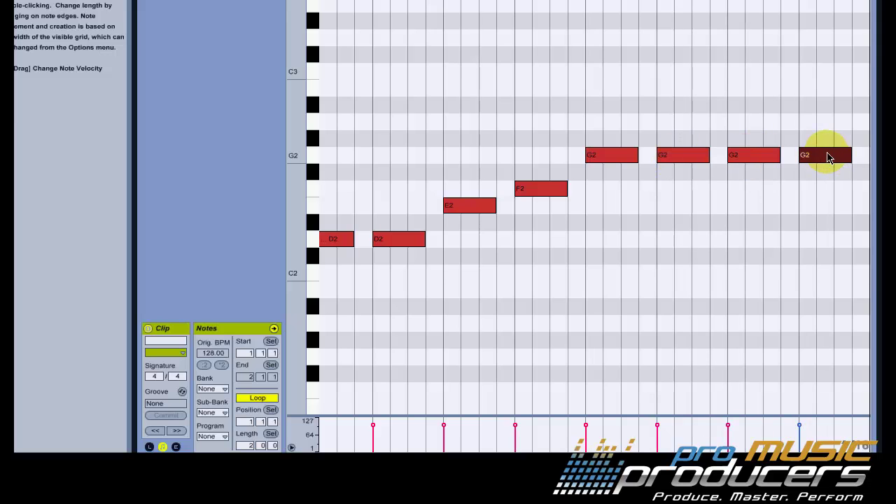
Raise the bass clip's last two notes to A2 and B2, and lengthen the E2, F2, A2 and B2 notes to one beat each
click(724, 117)
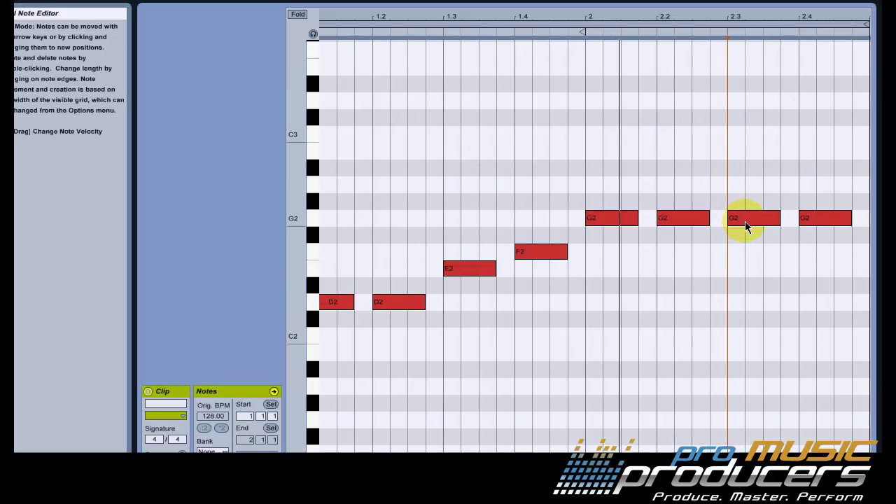
drag(746, 225, 750, 198)
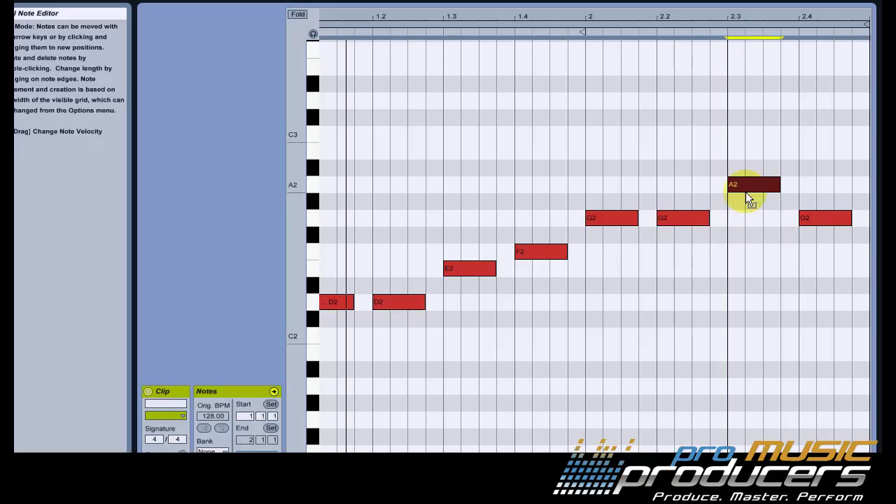
drag(833, 216, 819, 153)
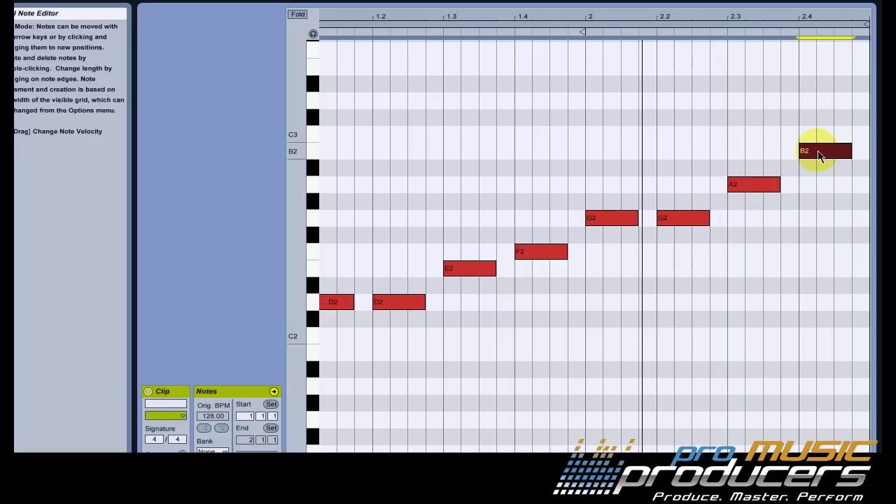
drag(839, 124, 794, 184)
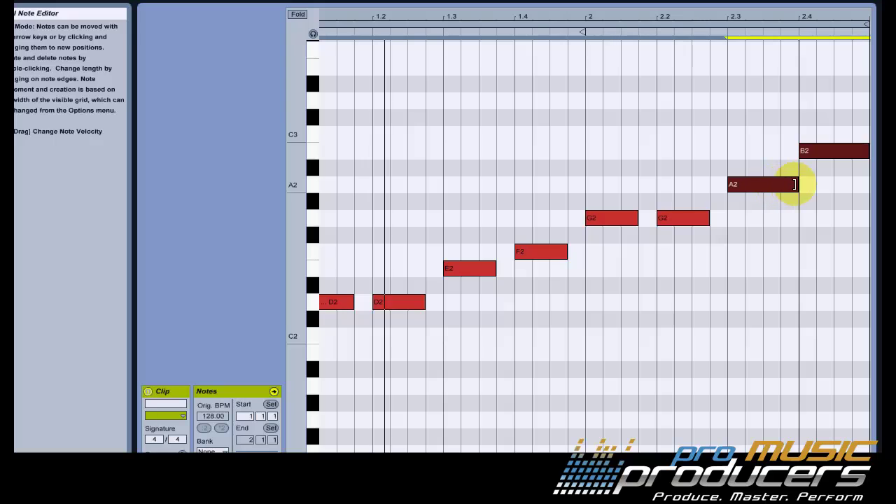
drag(560, 231, 504, 267)
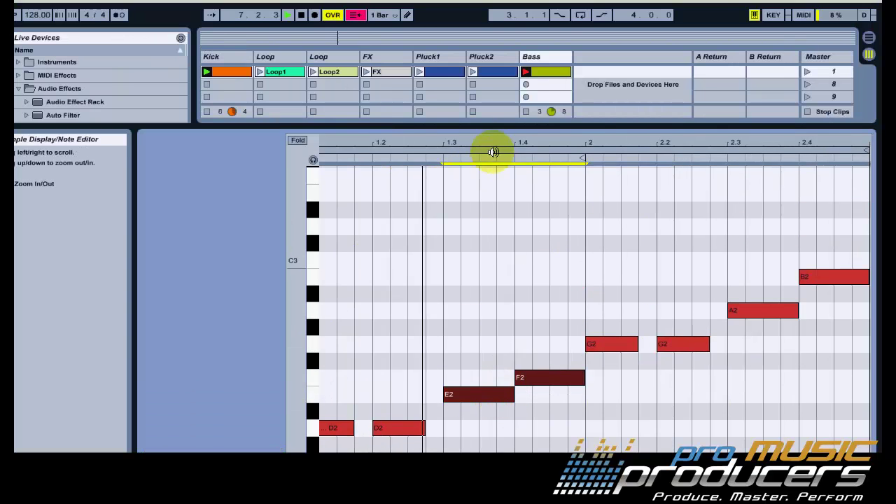
Stop all clips and play the Pluck1, Pluck2 and Bass clips together
drag(507, 129, 462, 403)
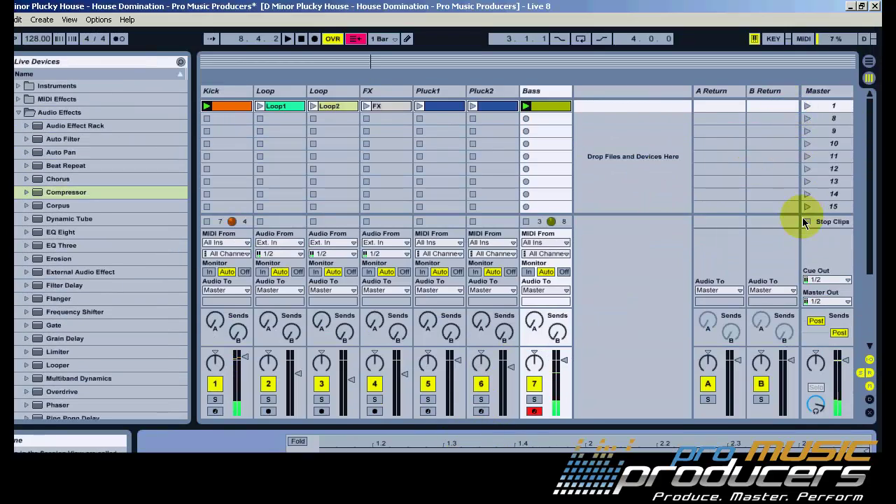
click(807, 221)
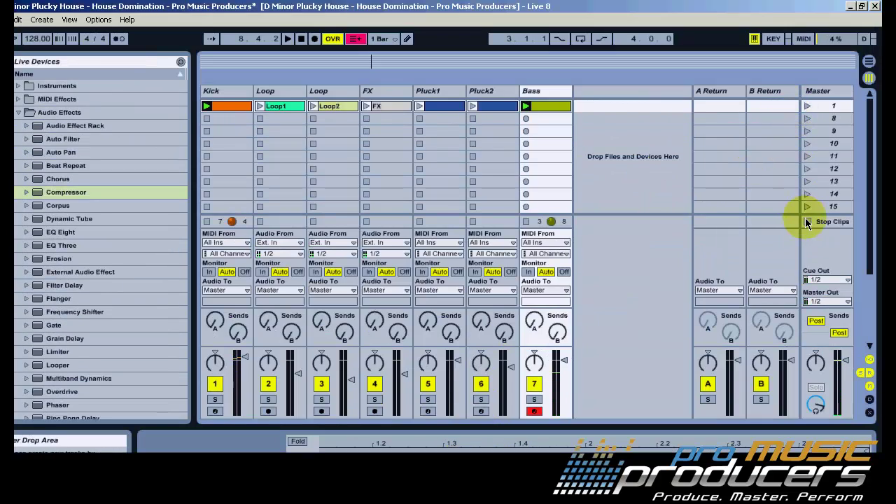
click(443, 109)
click(472, 107)
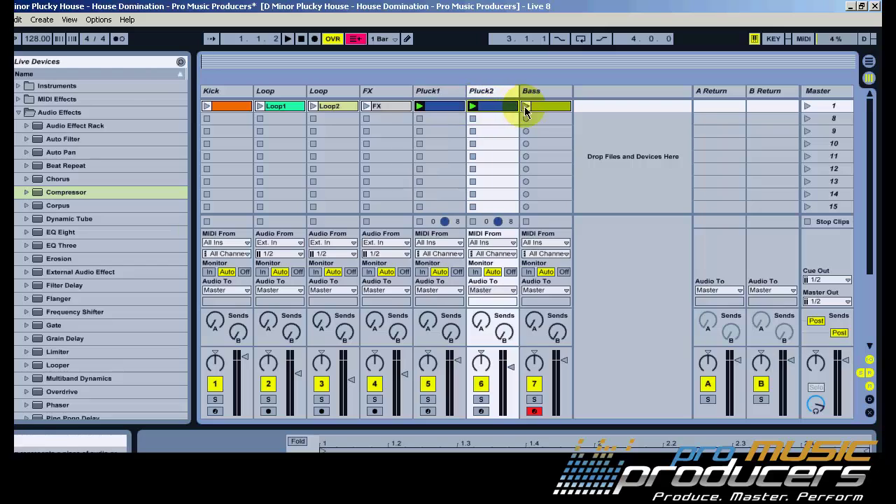
click(526, 107)
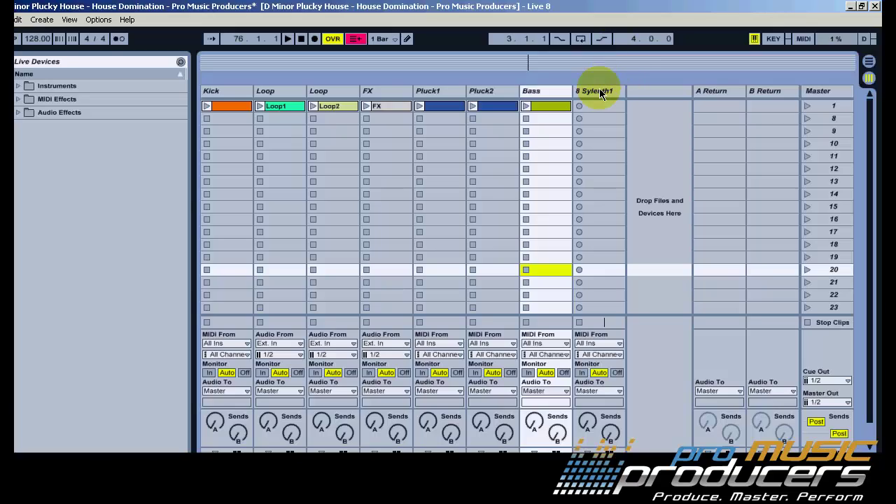
Arm the 8 Sylenth1 track for recording and rename it Lead
click(599, 92)
click(587, 323)
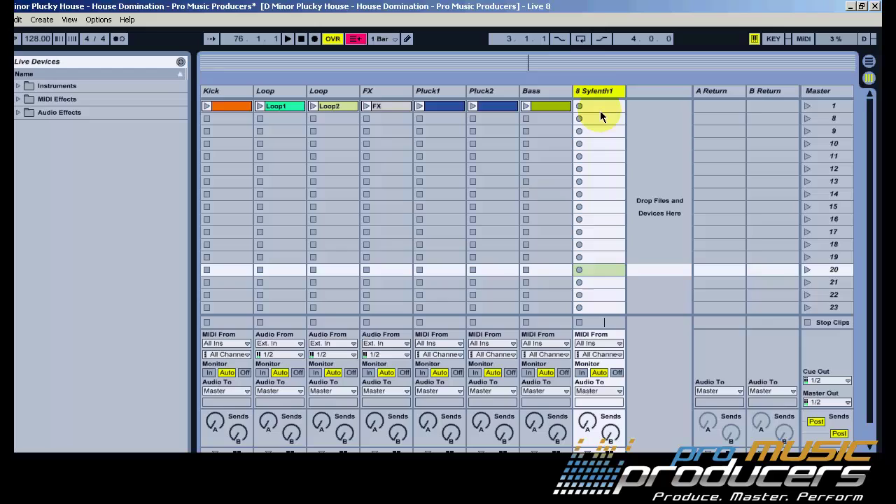
right_click(607, 94)
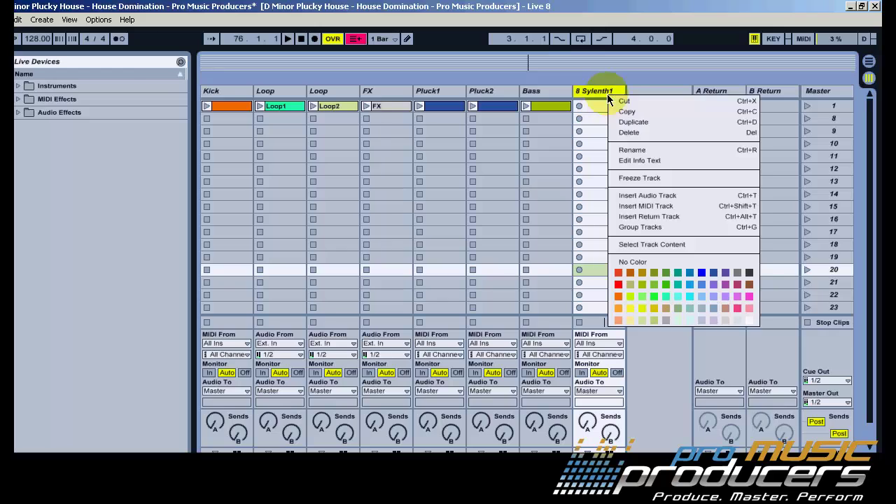
click(631, 149)
text(Lead)
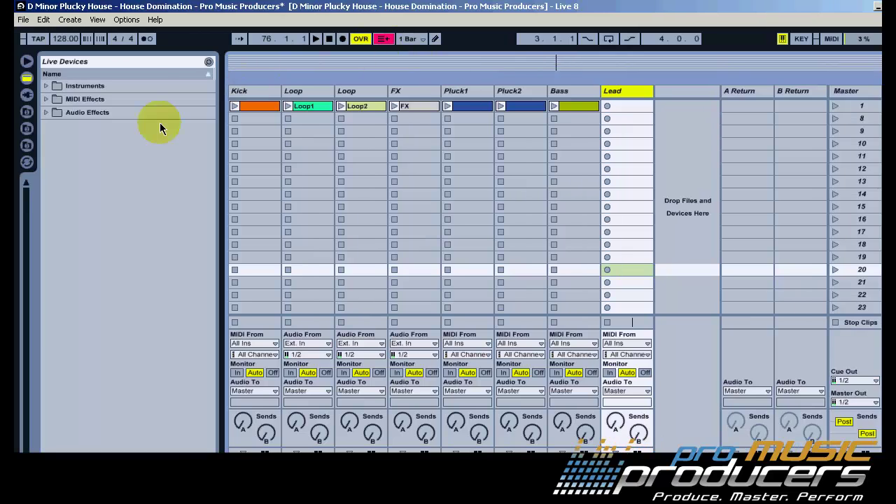
Add a Compressor to the Lead track and choose Kick as its sidechain source
click(47, 111)
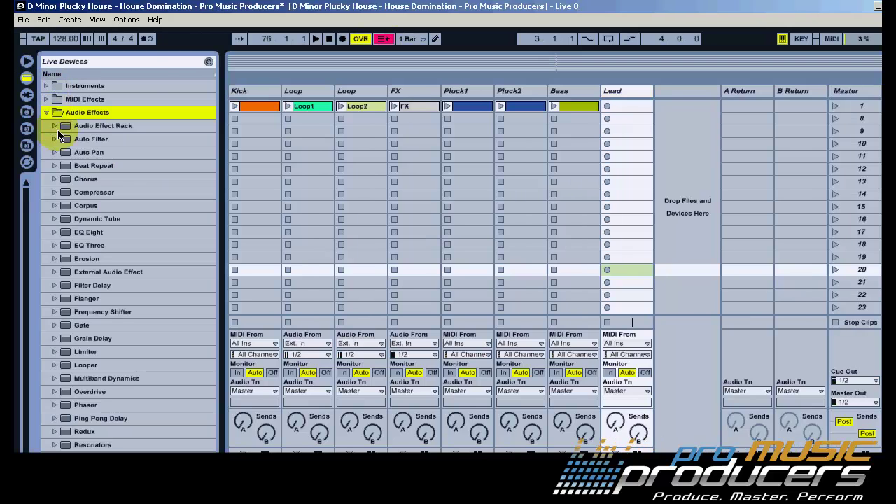
drag(94, 192, 627, 93)
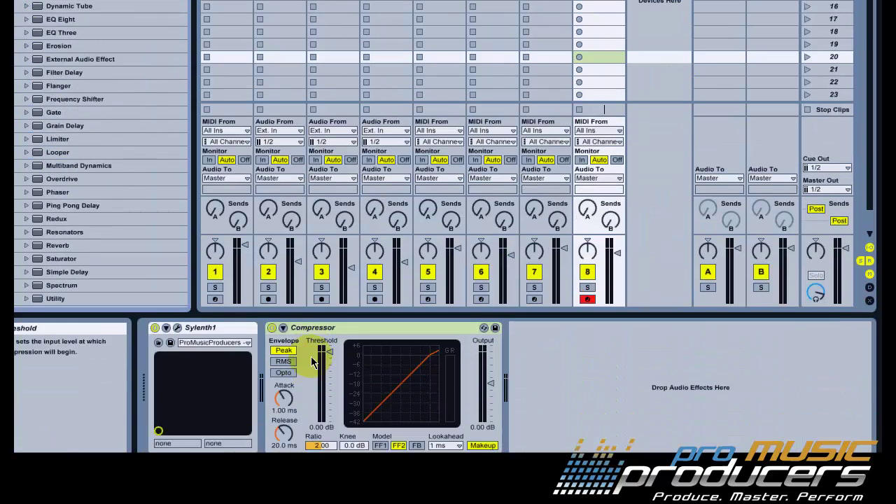
click(282, 327)
click(293, 362)
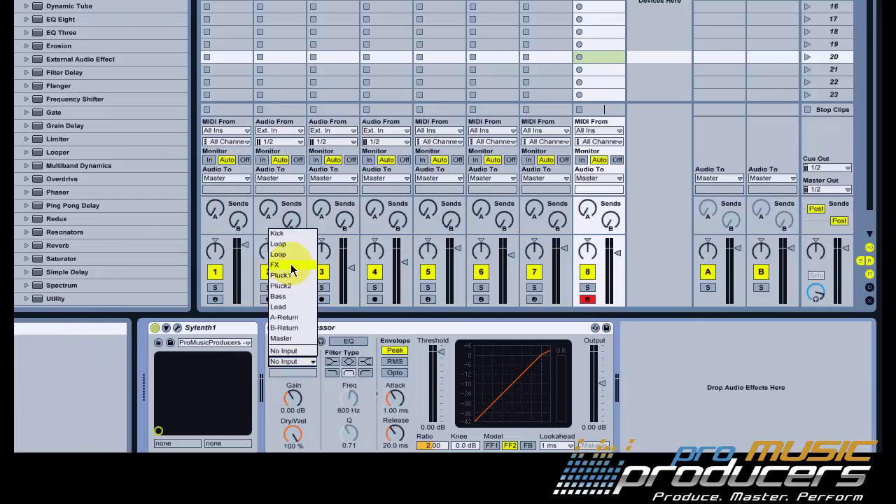
click(283, 240)
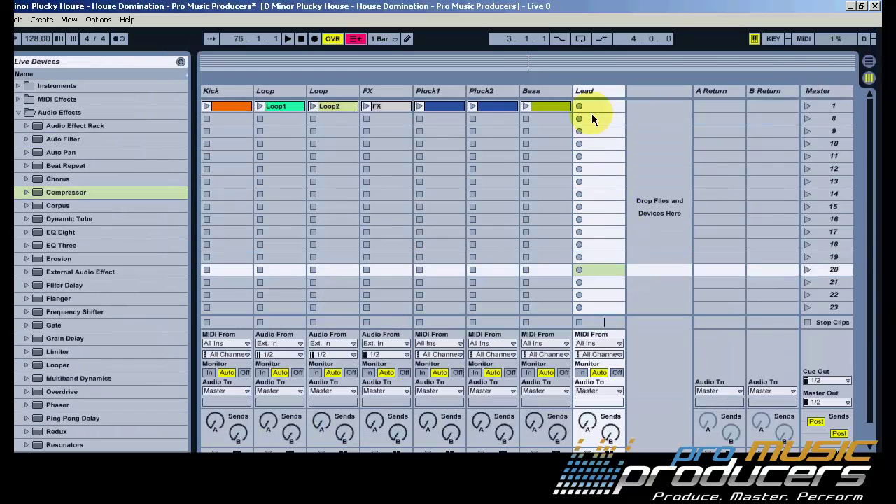
Create a MIDI clip in the Lead track's first slot and place a sixteenth-long D2 note at 1.1.3
click(595, 107)
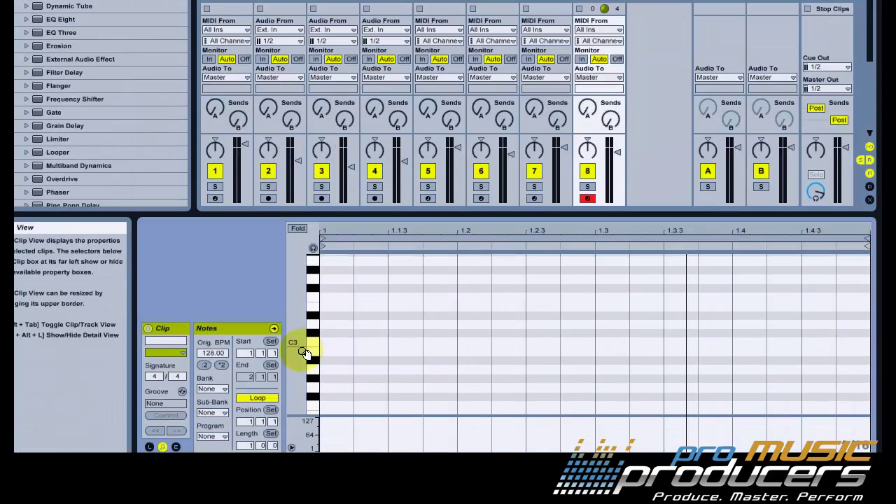
scroll(304, 352, down, 2)
scroll(305, 352, down, 4)
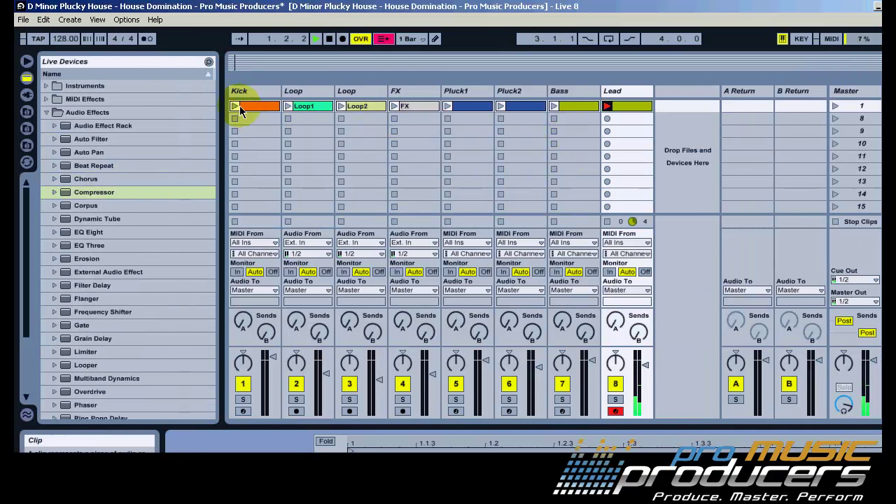
Play the Kick, Loop1, Loop2 and FX clips along with the Lead clip
click(234, 106)
click(287, 105)
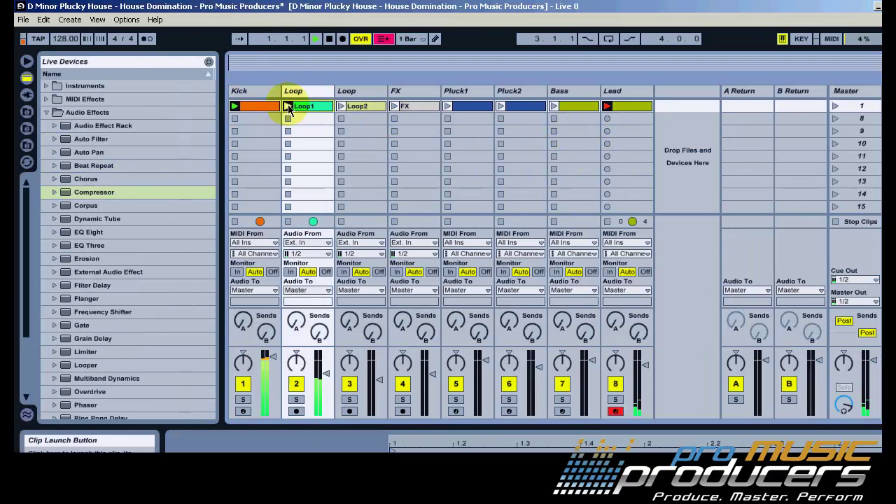
click(341, 106)
click(394, 106)
Open the Lead clip's notes and add a second sixteenth-long D2 note on beat 1.2
click(642, 107)
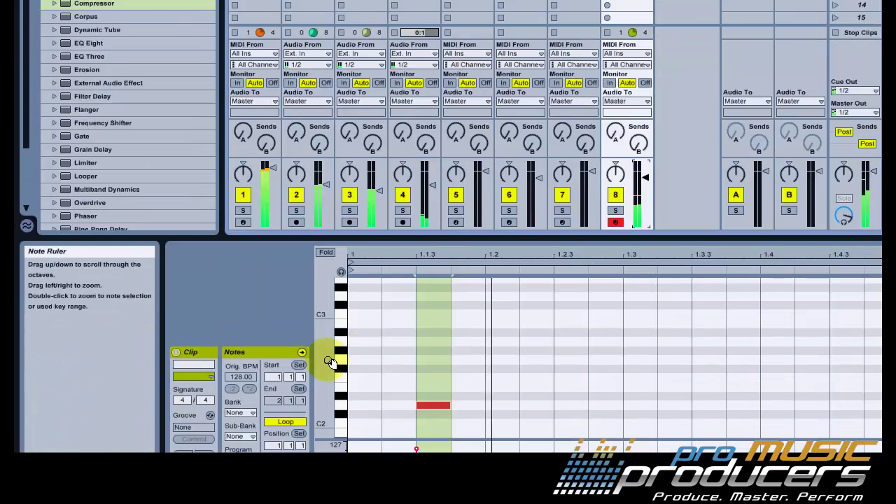
scroll(329, 361, down, 3)
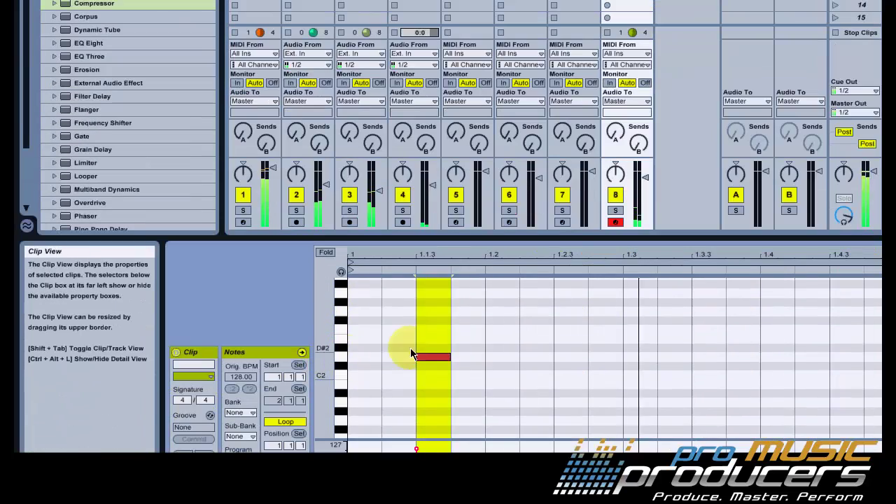
double_click(500, 356)
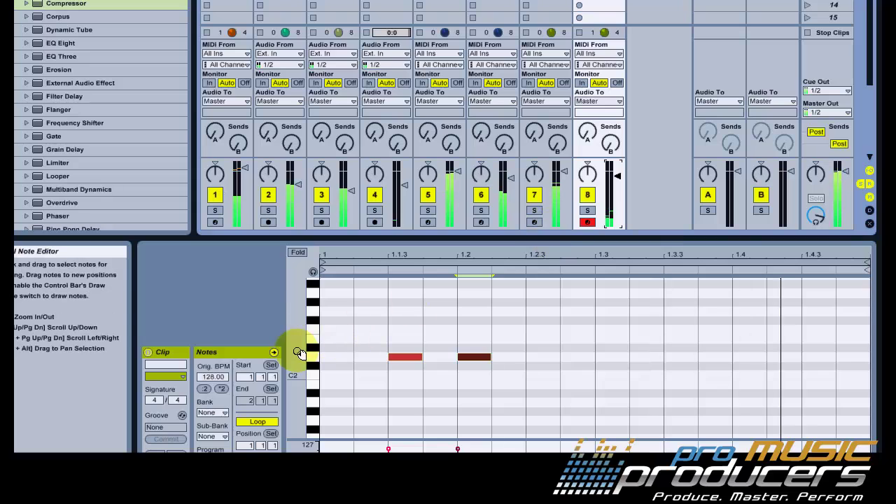
Launch scene 1 to hear the Lead clip with all the other clips
drag(516, 235, 519, 157)
drag(300, 276, 302, 279)
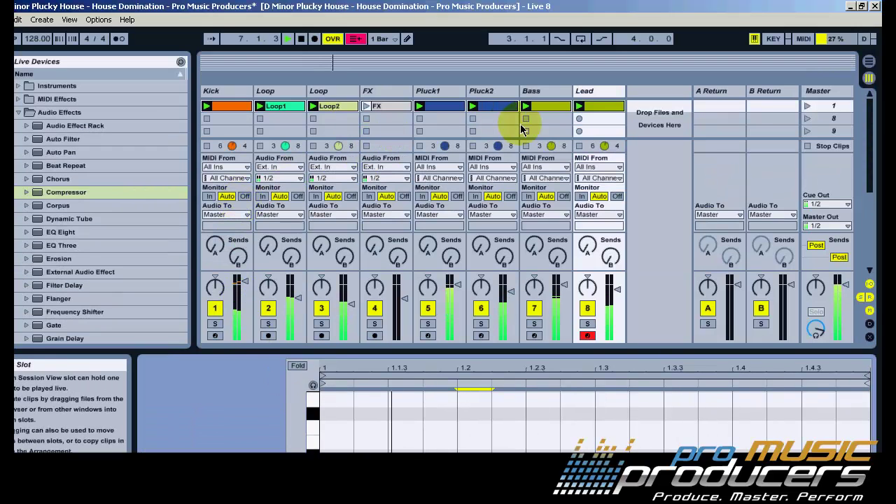
click(807, 107)
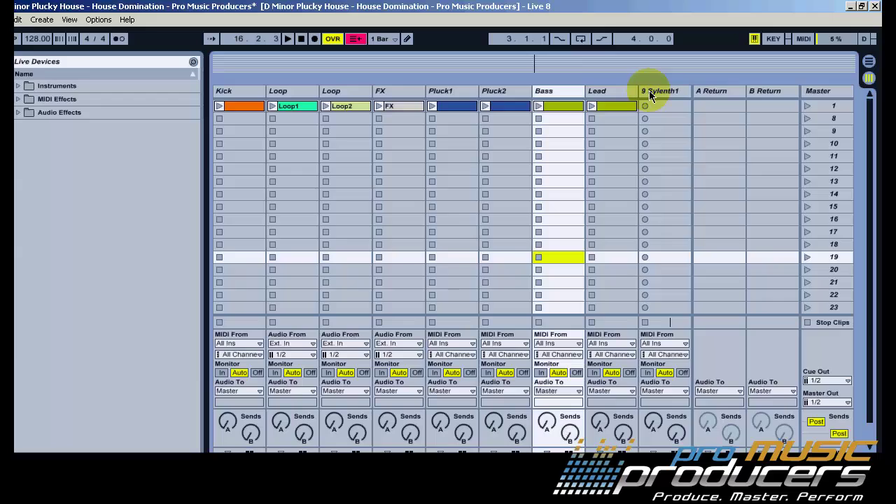
Arm the 9 Sylenth1 track for recording and rename it Stab
click(651, 376)
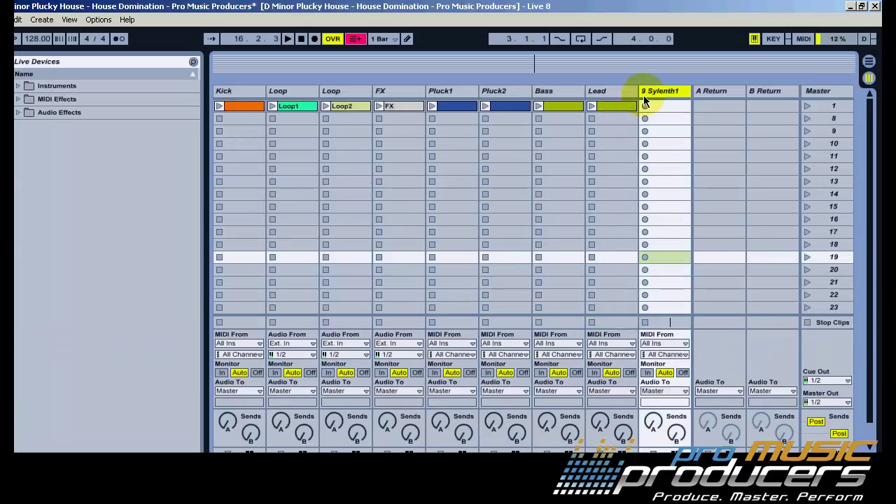
right_click(645, 93)
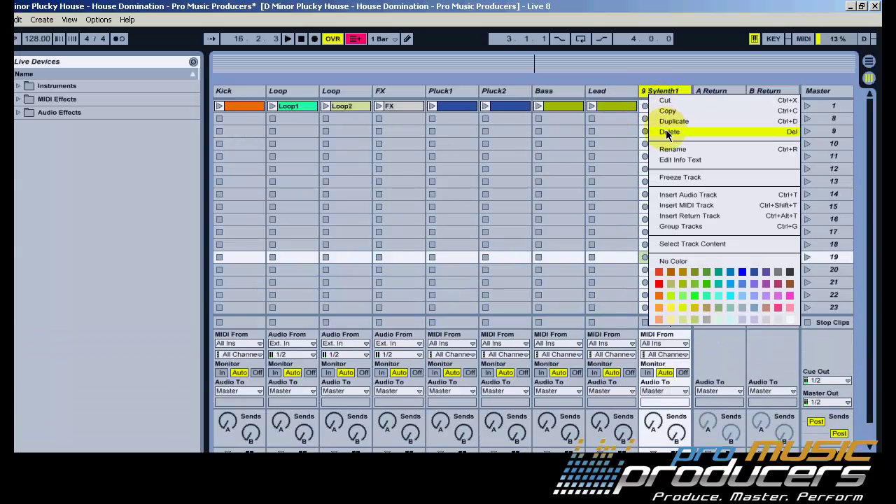
click(671, 148)
text(Stab)
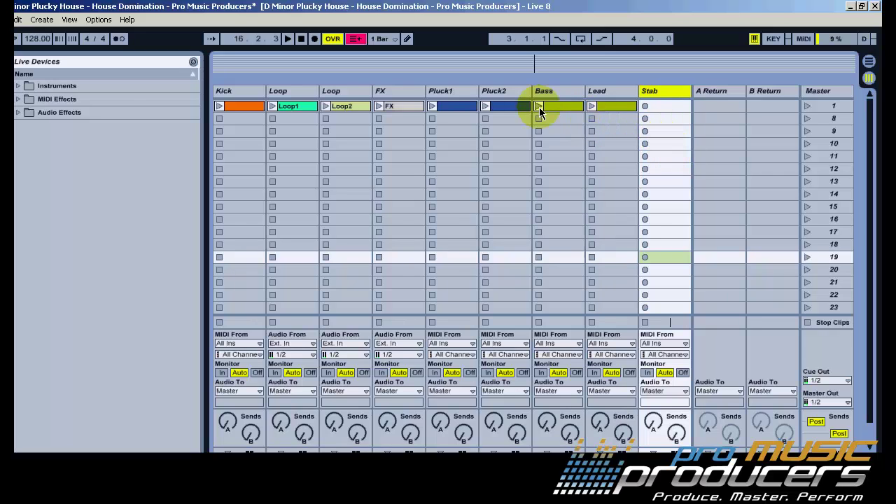
Copy the Eternal Sunshine chord, C Minor scale and sidechained Compressor devices from the Pluck1 track to the Stab track
click(462, 93)
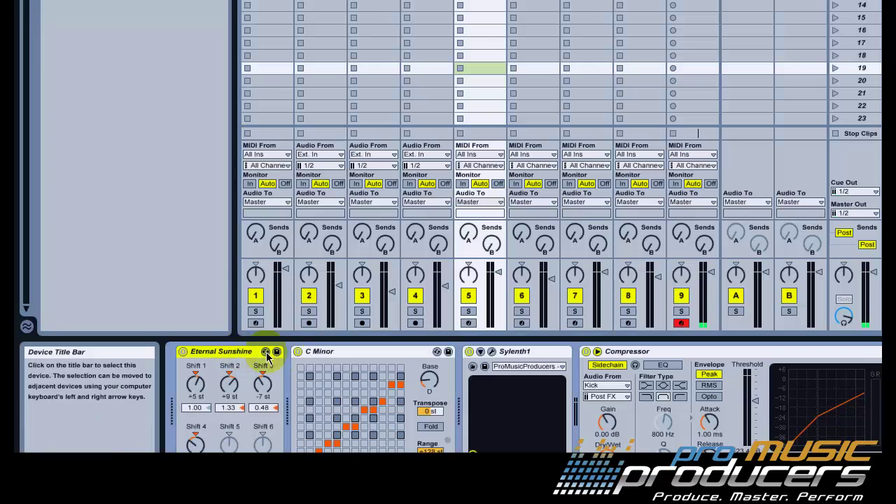
click(311, 351)
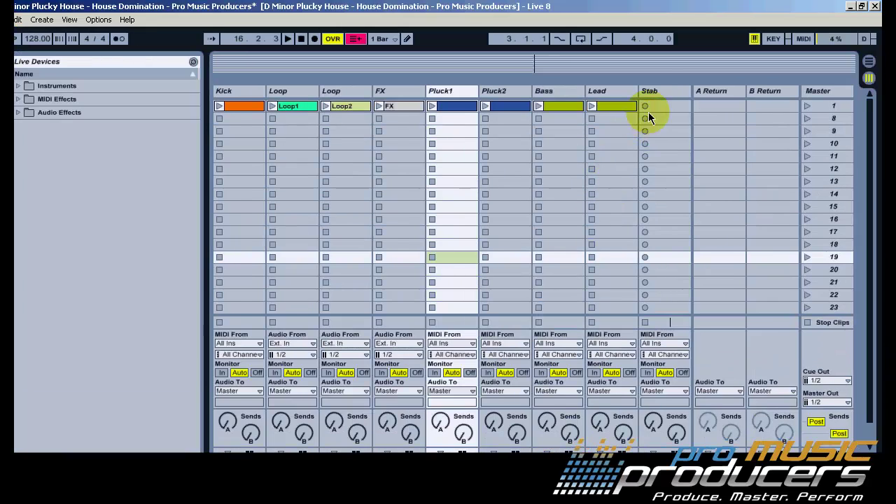
click(657, 90)
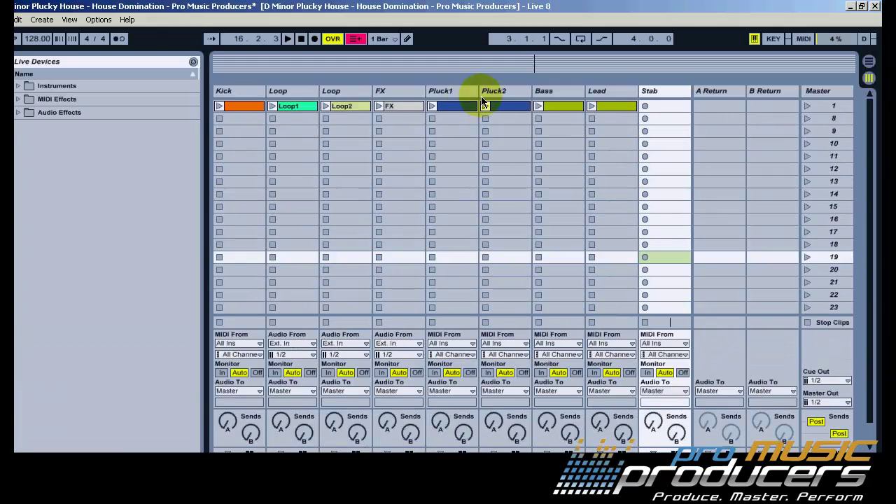
click(448, 90)
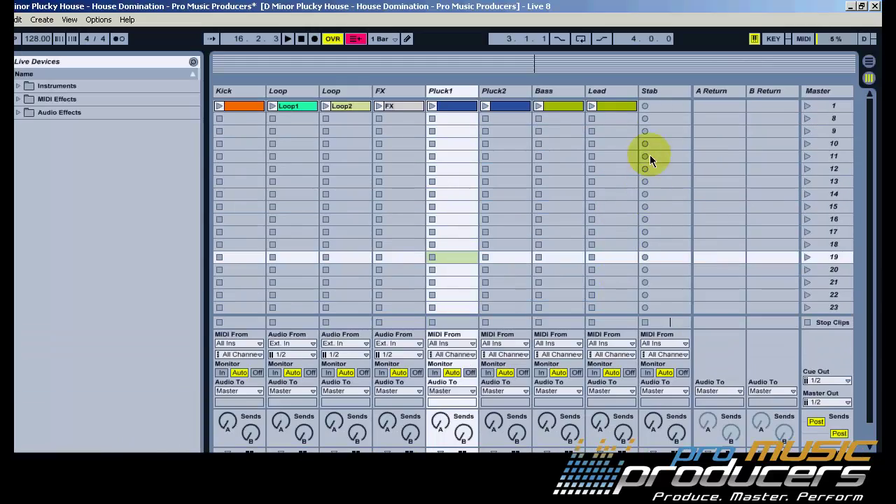
click(663, 91)
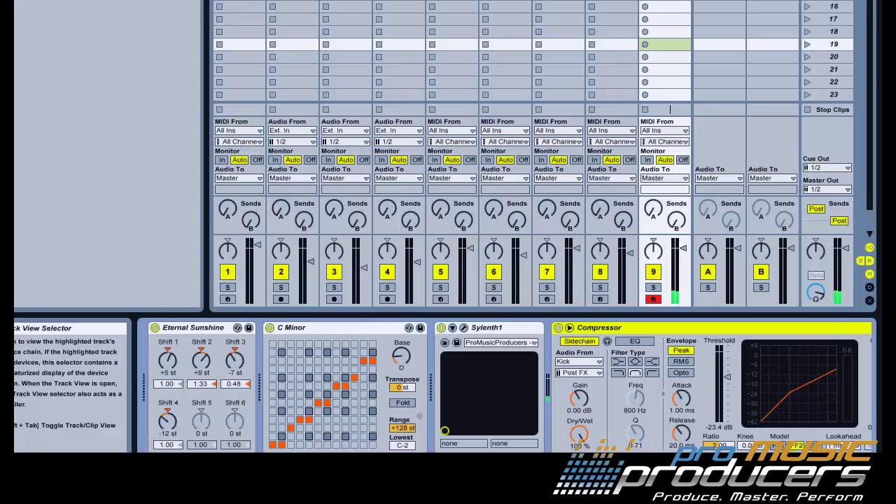
scroll(341, 396, left, 1)
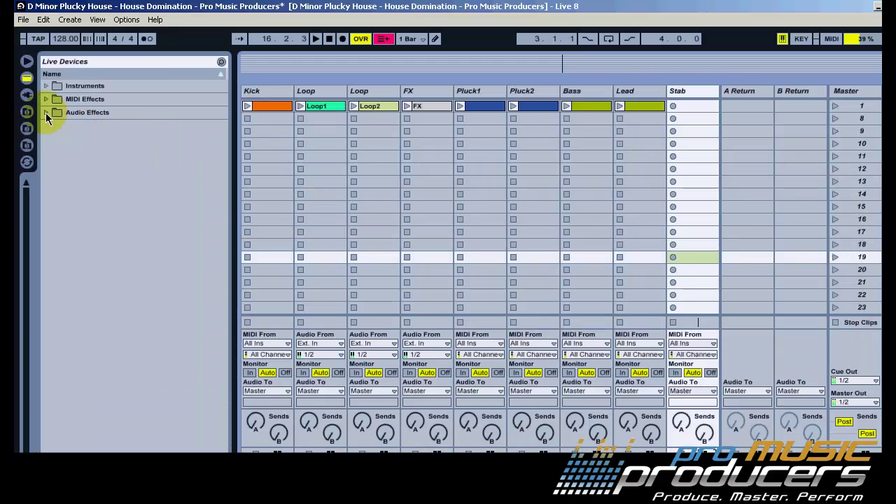
Add an EQ Eight to the Stab track and set its first band to a low cut at about 118 Hz
click(48, 112)
drag(100, 231, 663, 95)
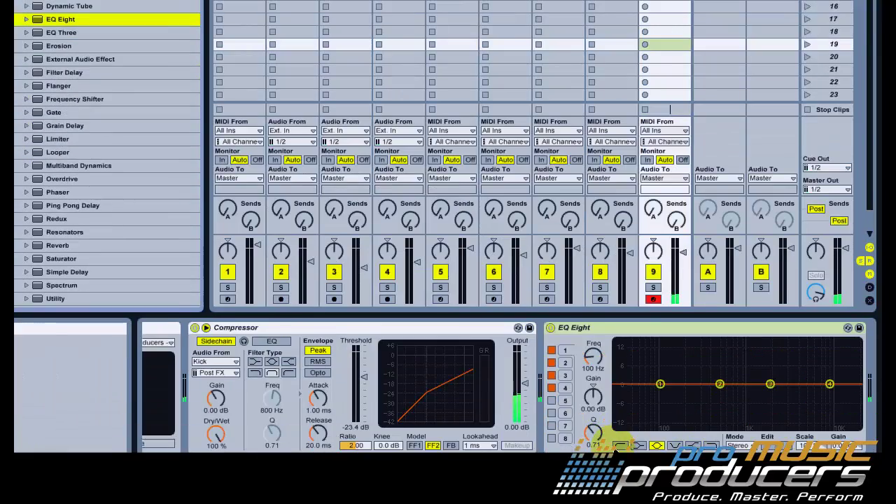
click(619, 446)
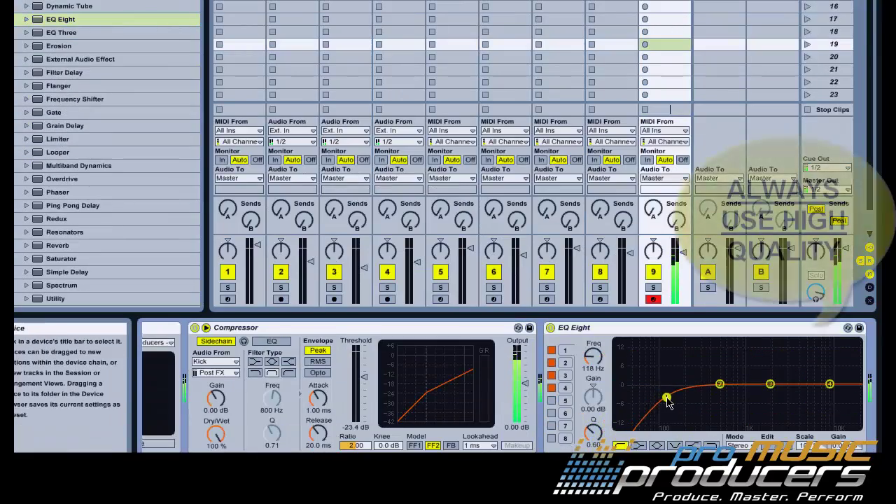
drag(663, 398, 672, 398)
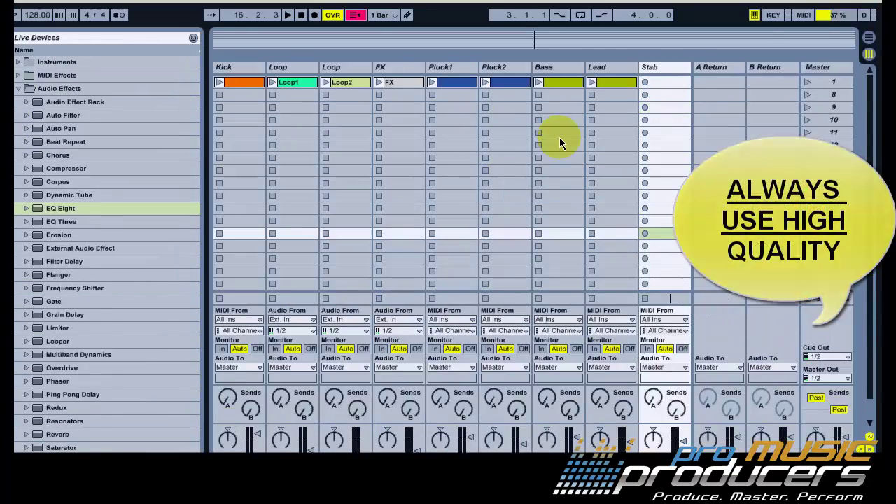
Launch the Kick clip and create a Stab clip in scene 1 with a sixteenth-long D2 note on beat 1.3
click(214, 106)
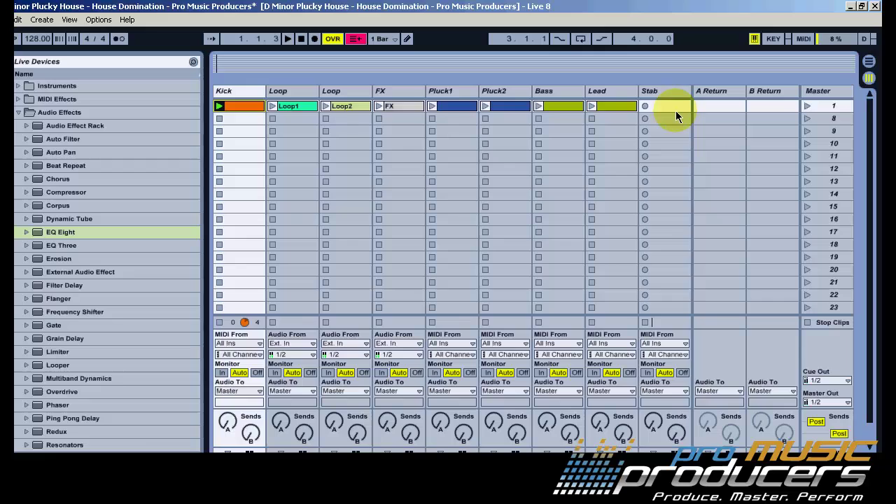
click(686, 106)
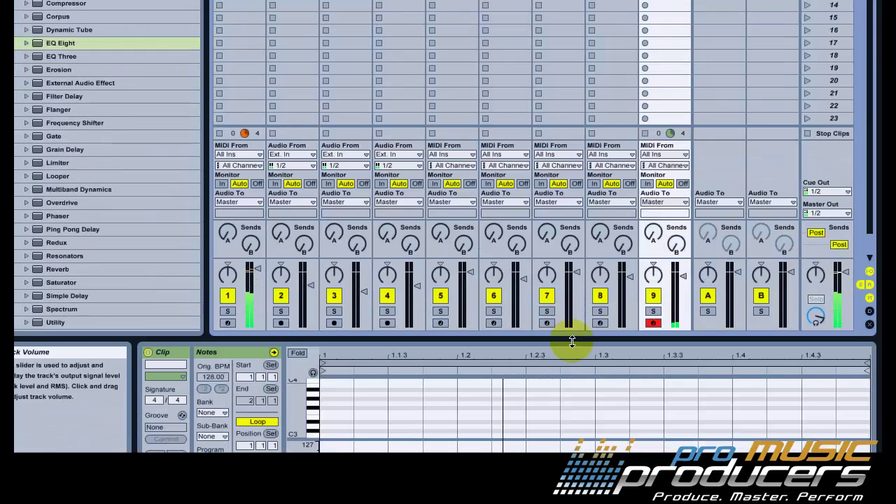
drag(572, 341, 566, 125)
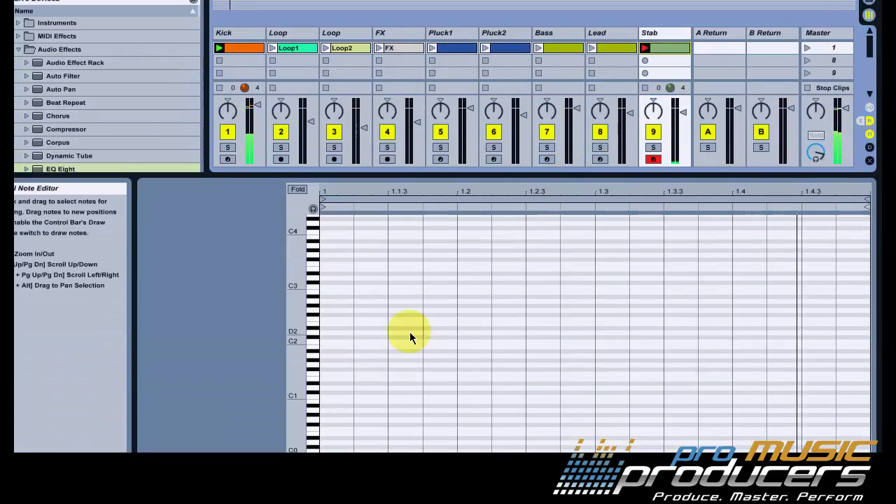
drag(293, 327, 294, 329)
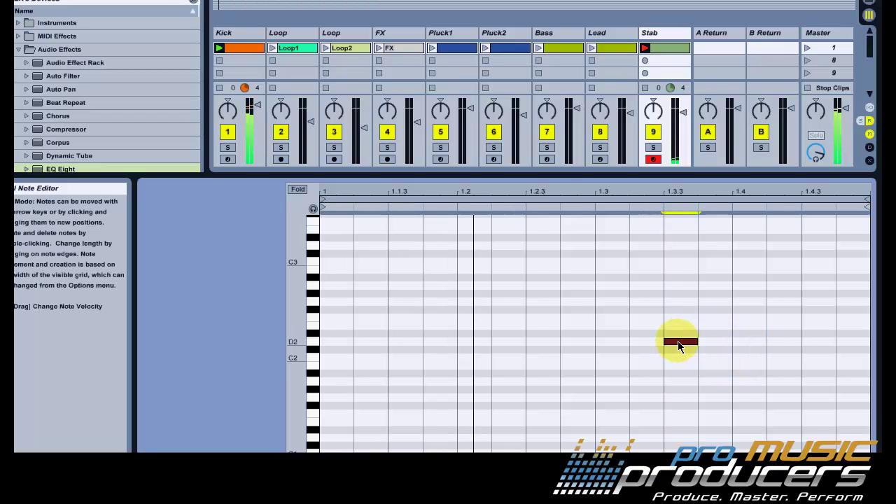
drag(679, 344, 644, 325)
Set the Stab clip's note editor to a fixed 1/8 grid
right_click(644, 325)
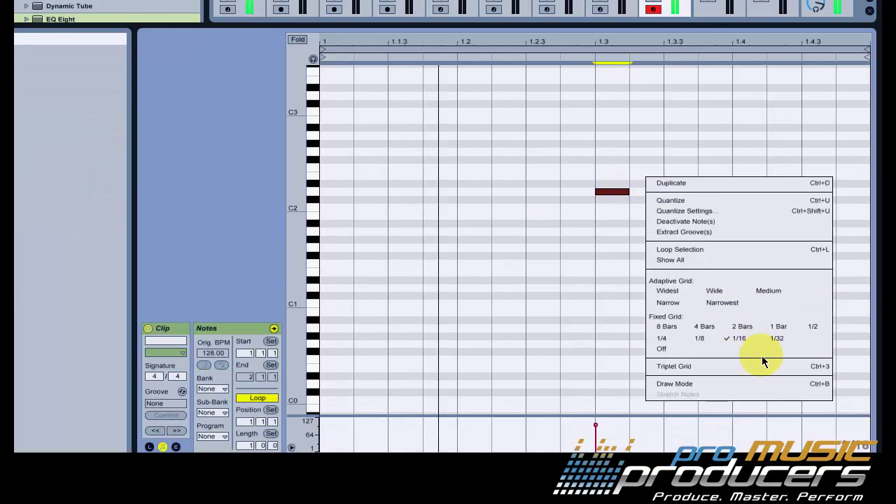
click(769, 336)
right_click(645, 193)
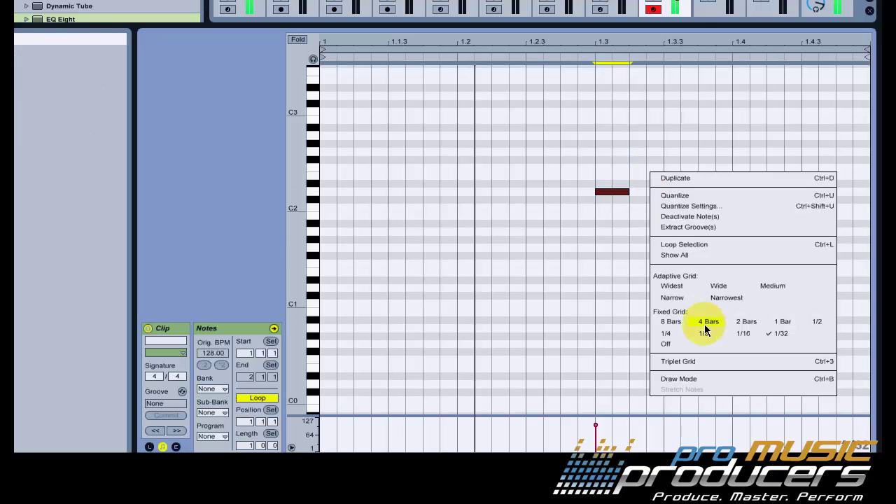
click(704, 332)
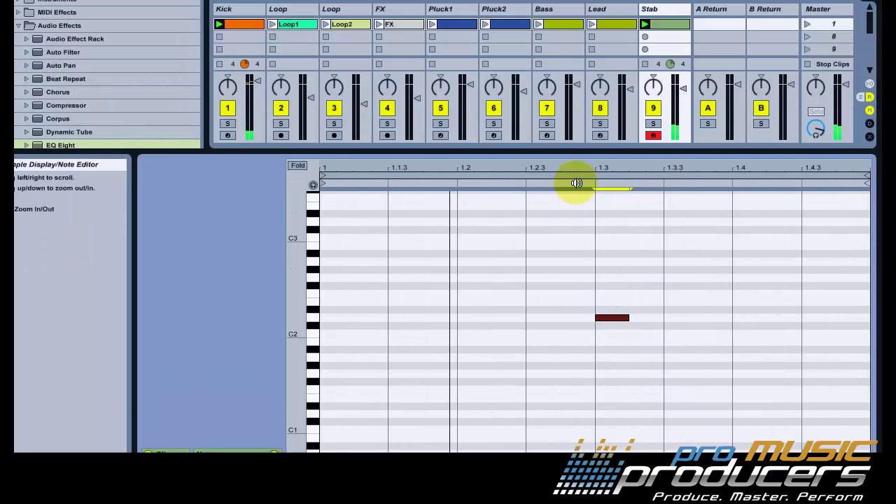
Duplicate the Stab clip's bar with its D2 note, extend the loop over both bars and trim the Stab volume
click(647, 49)
key(ctrl+d)
click(650, 232)
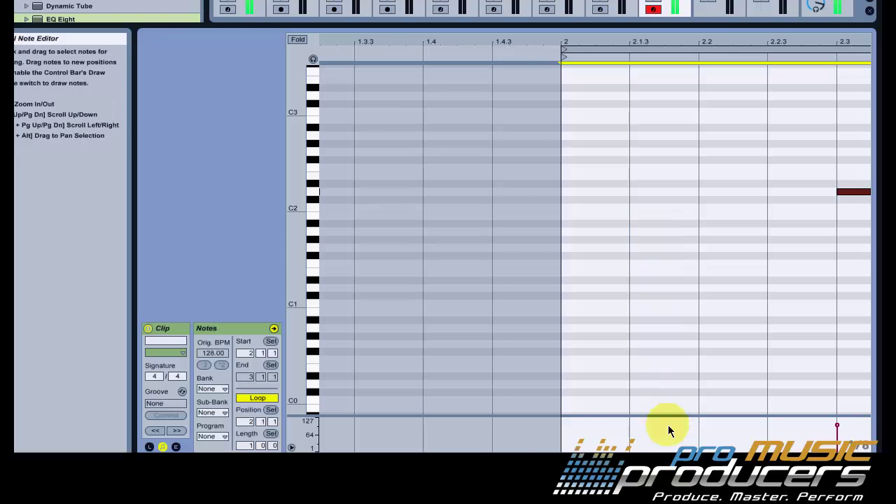
drag(630, 42, 594, 6)
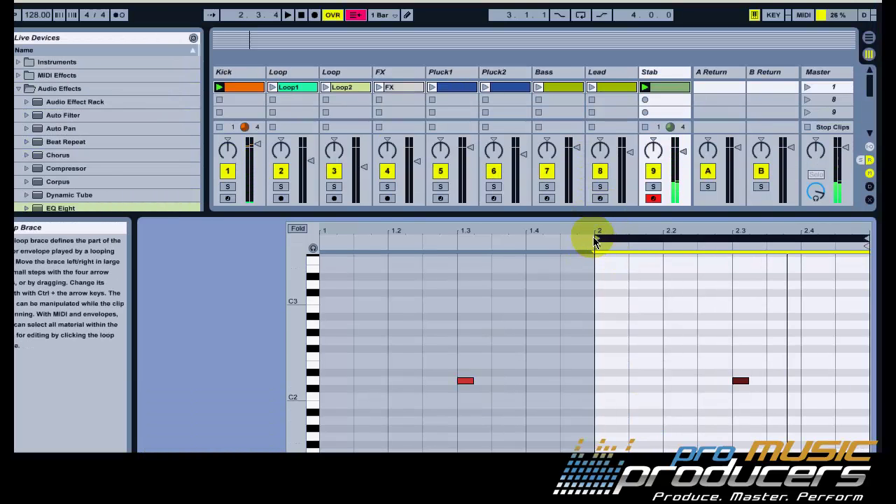
drag(595, 236, 340, 236)
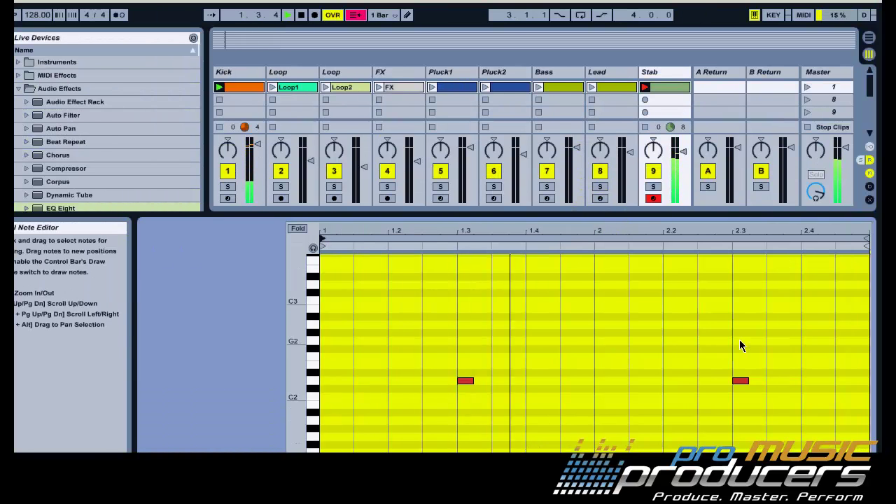
click(680, 143)
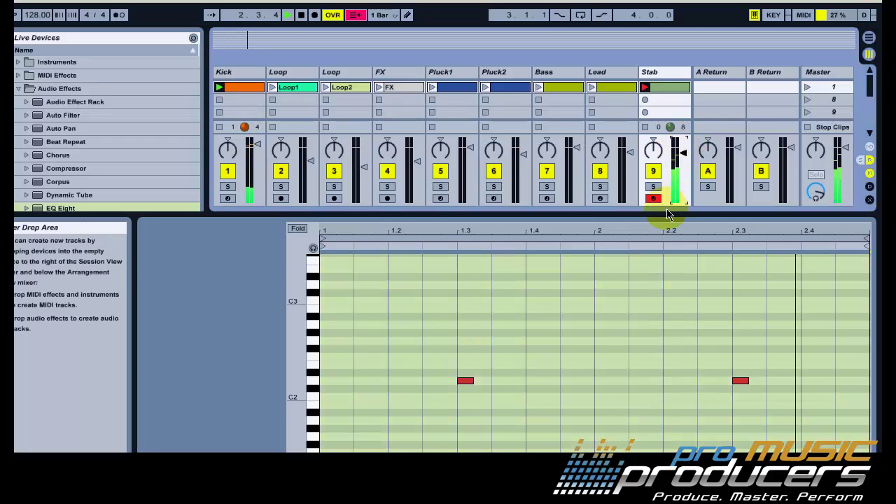
drag(668, 215, 640, 388)
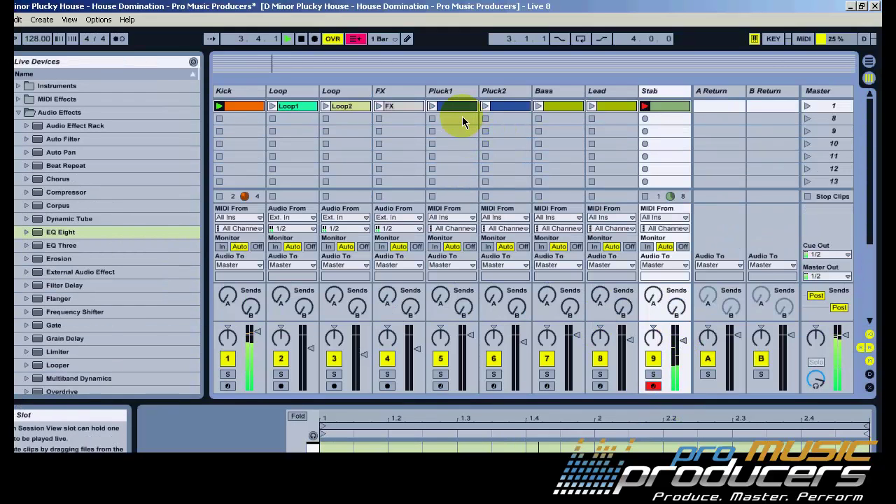
Launch the Lead, FX, Loop2, Loop1 and Pluck1 clips in turn, followed by scene 1, to hear the Stab in the mix
click(395, 106)
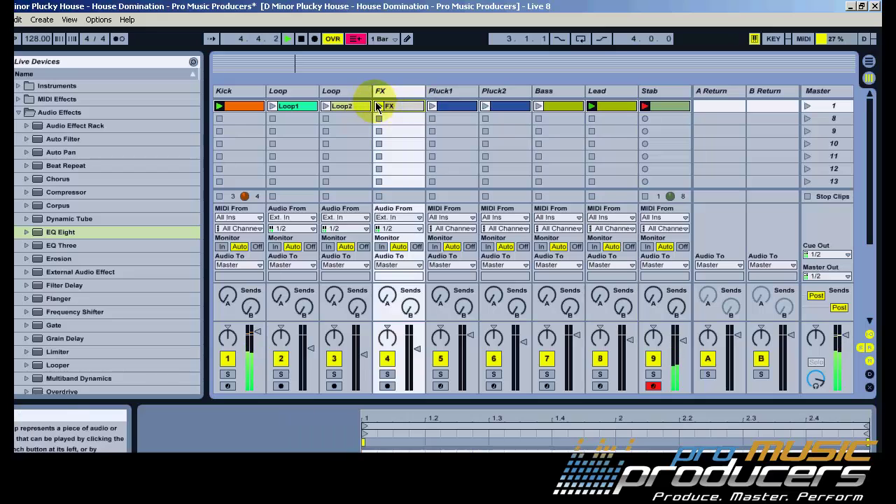
click(378, 107)
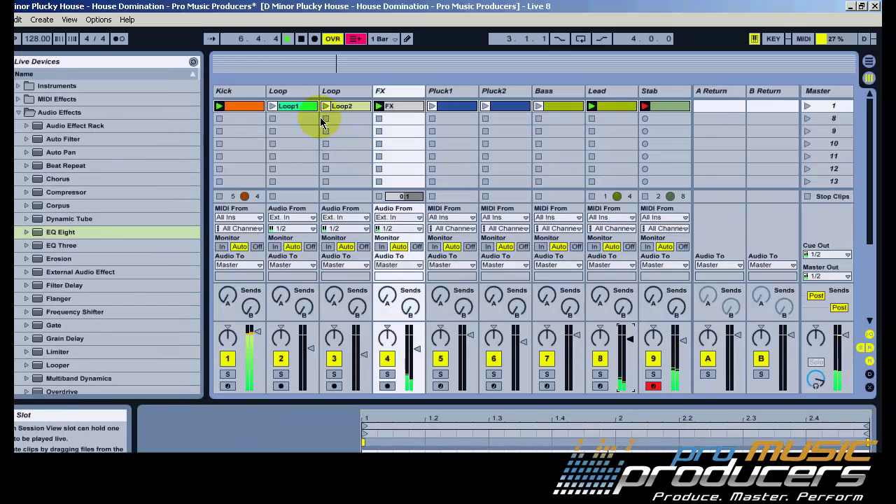
click(324, 106)
click(273, 106)
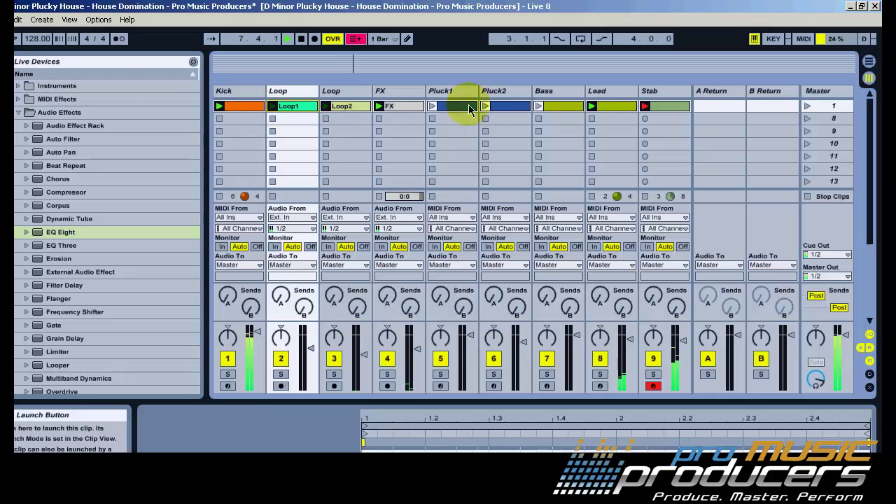
click(432, 107)
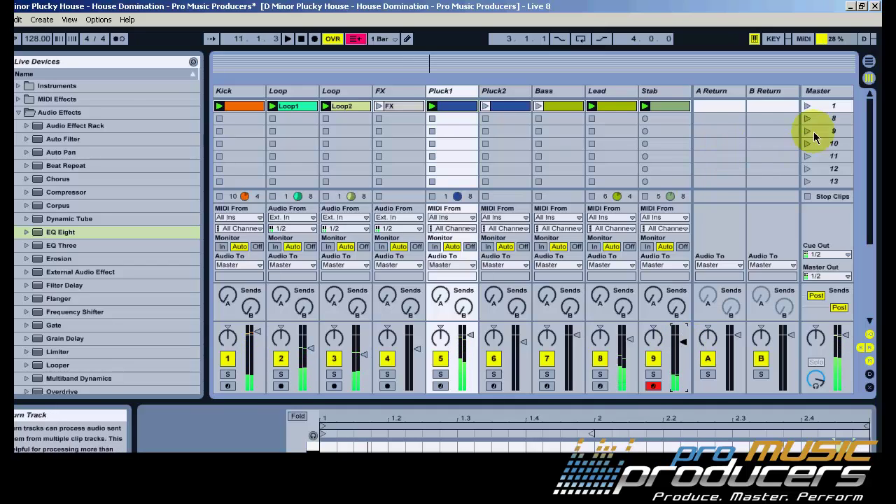
click(809, 106)
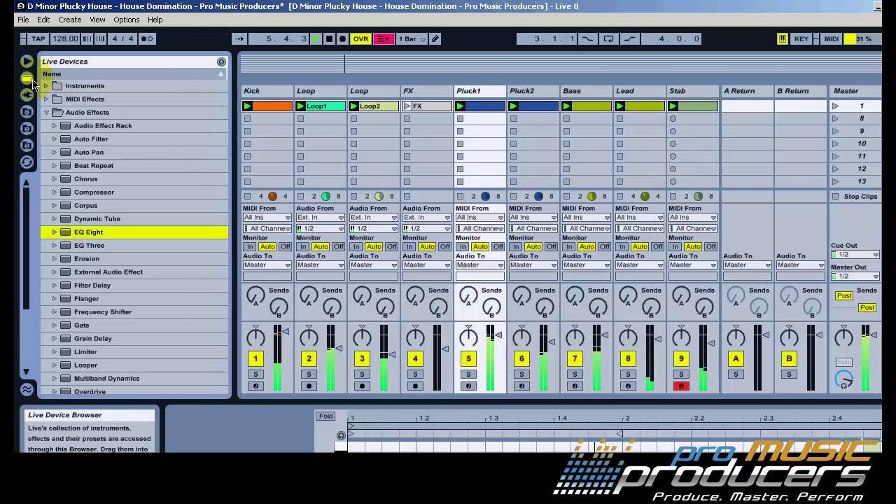
Collapse the Live device categories and narrow the browser to make room for the tracks
click(52, 77)
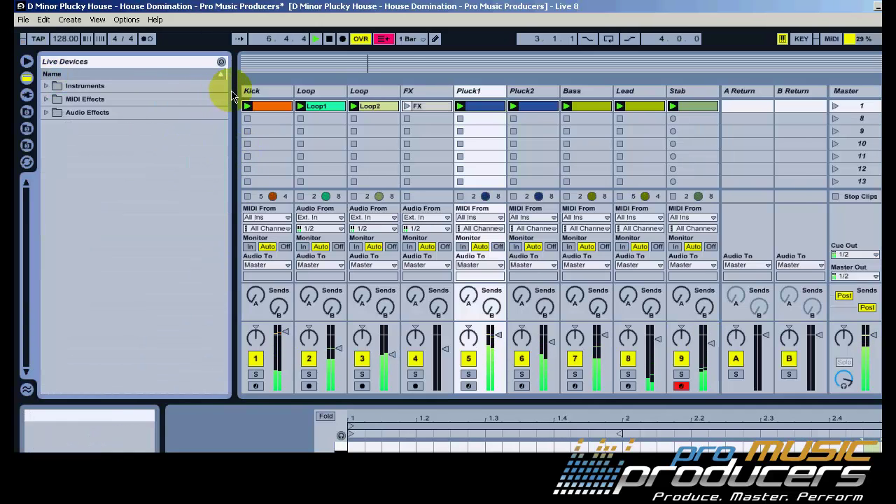
drag(233, 89, 180, 90)
mouse_move(435, 340)
mouse_down()
mouse_move(429, 360)
mouse_move(425, 329)
mouse_up()
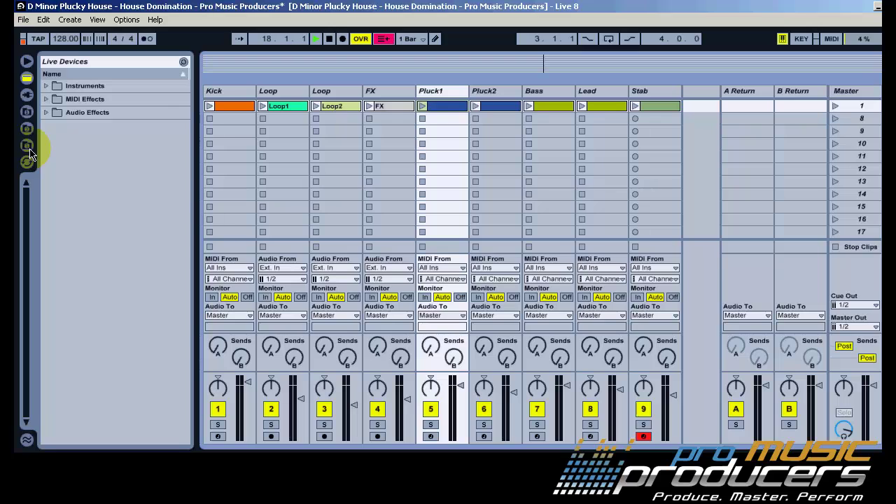
Preview the 128 bpm VocalGlitch samples in the vocal elements folder with Raw preview on, including numbers 09, 04, 02 and 03
click(27, 129)
click(85, 202)
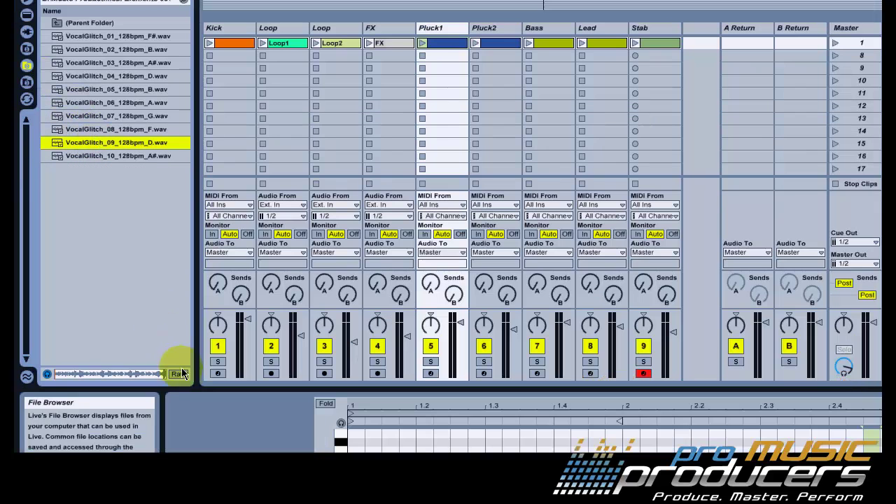
click(177, 437)
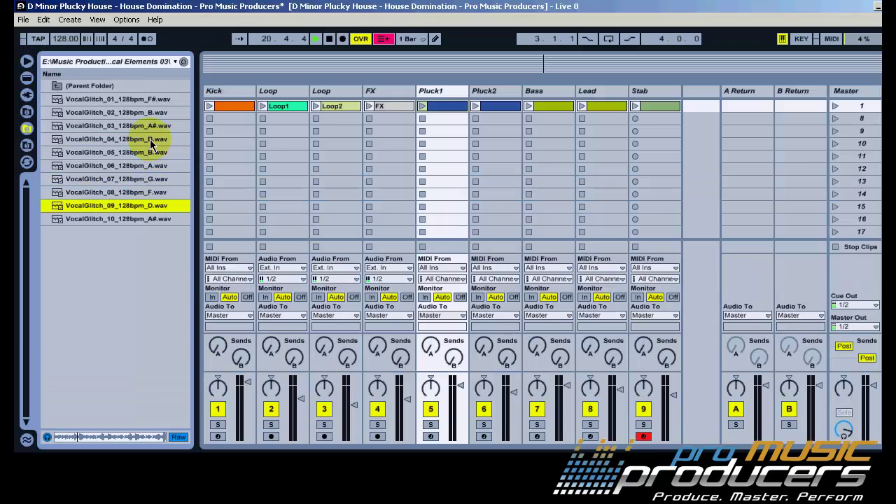
click(151, 144)
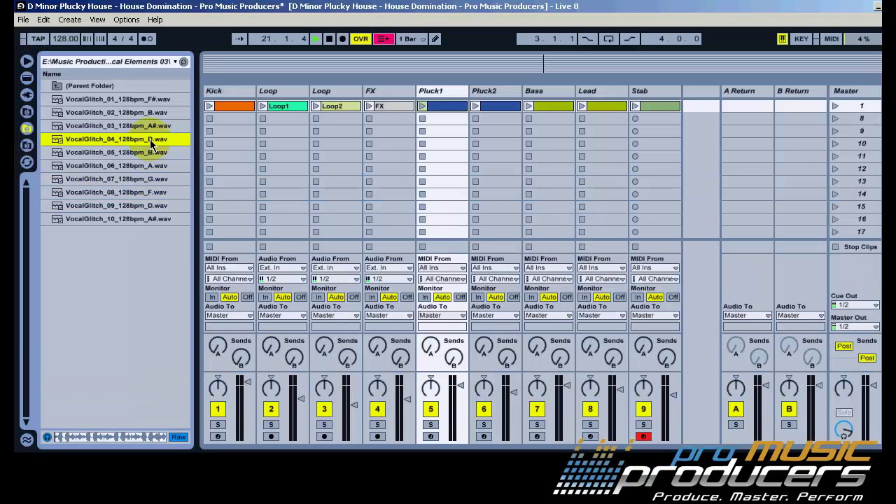
click(165, 114)
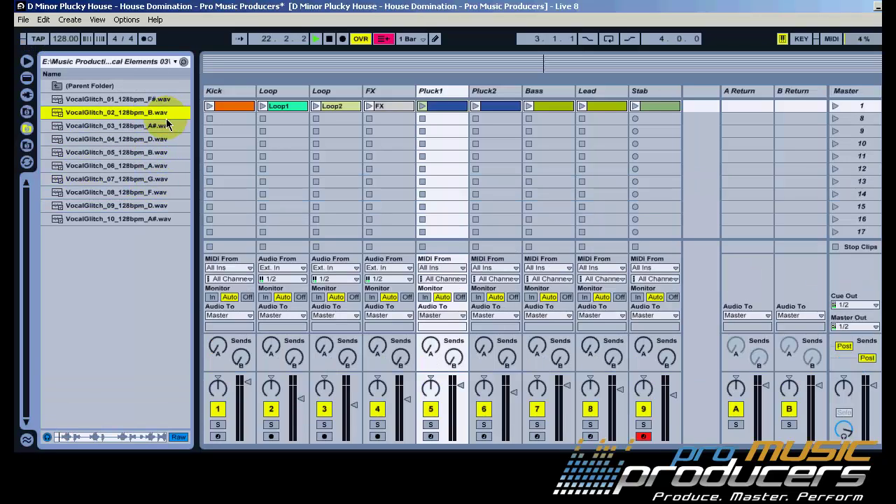
click(158, 127)
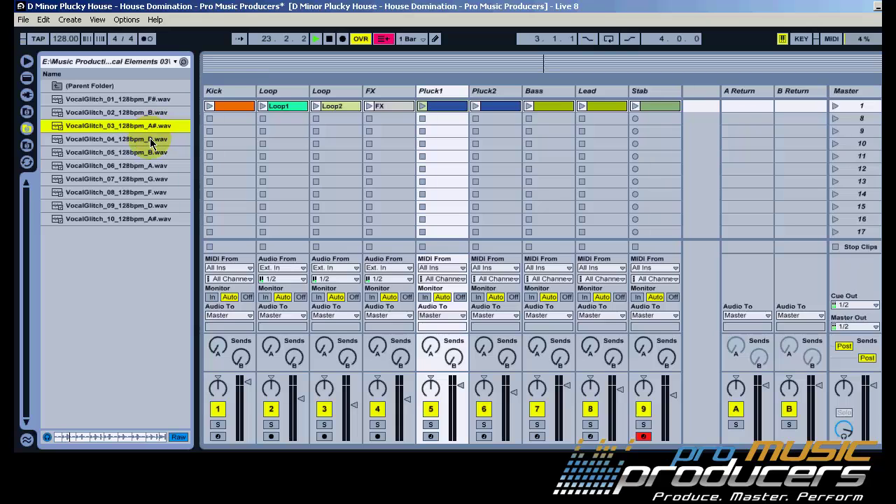
Place VocalGlitch_04_128bpm_D.wav in scene 1 of a new audio track, launch it and hide the browser
click(150, 141)
drag(118, 144, 691, 110)
click(644, 108)
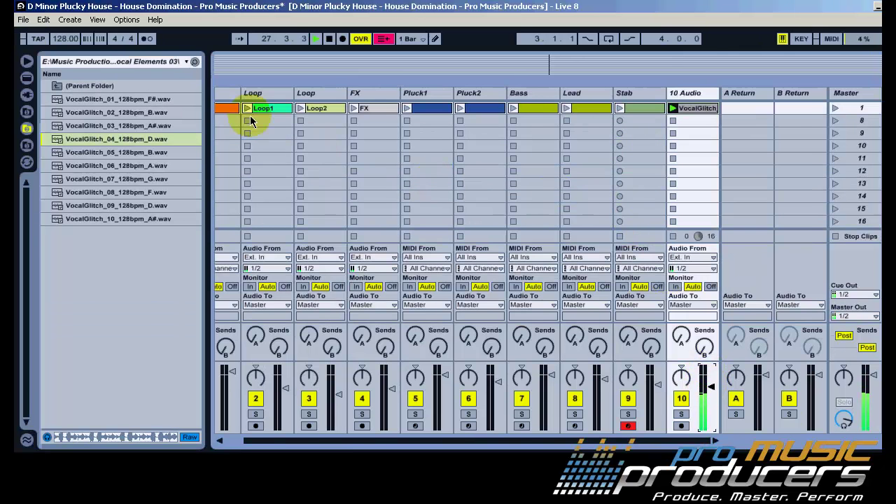
click(24, 64)
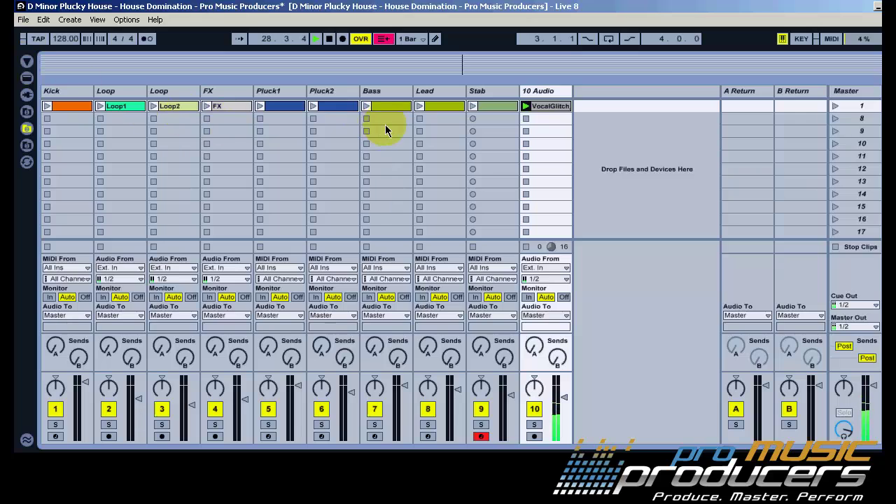
Launch the FX and Loop2 clips alongside the vocal glitch and adjust the vocal track's volume
click(207, 107)
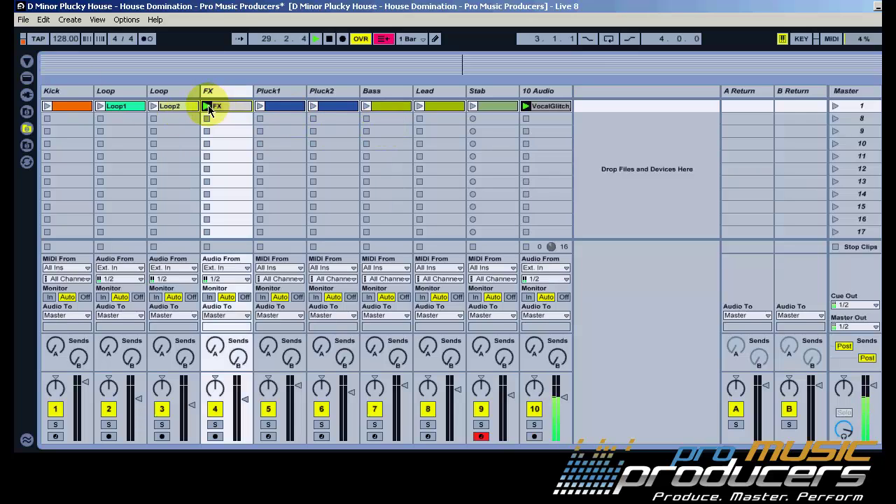
click(154, 108)
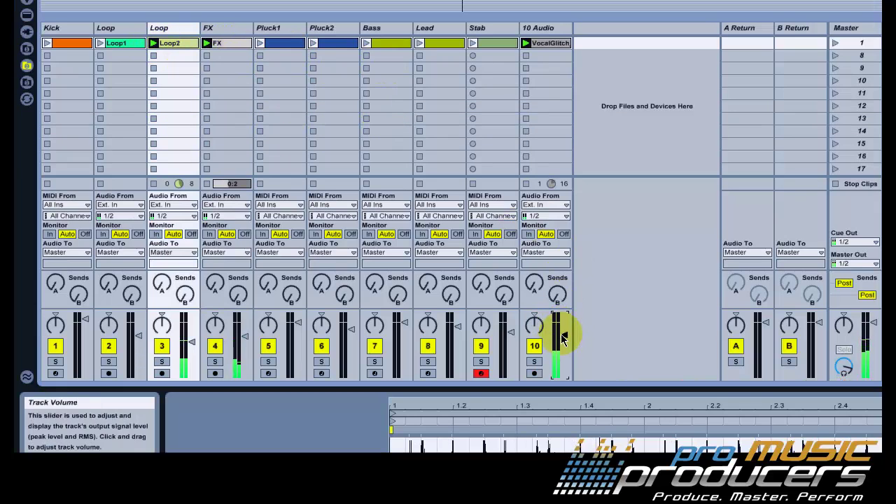
click(561, 397)
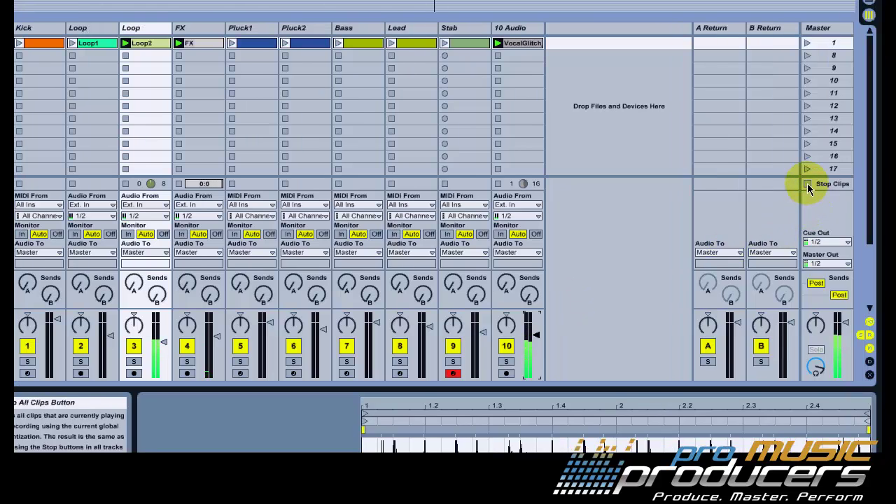
Deactivate the Stab track and launch scene 1 to balance the vocal glitch's volume against the other clips
click(453, 346)
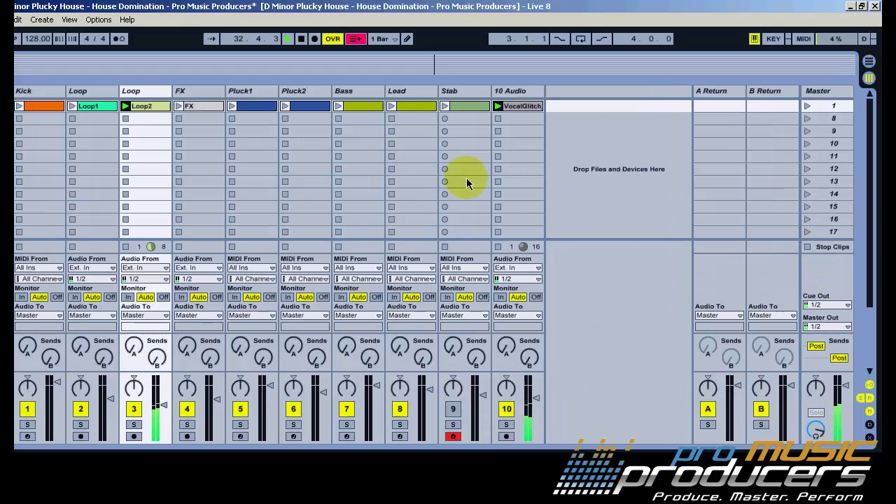
click(809, 107)
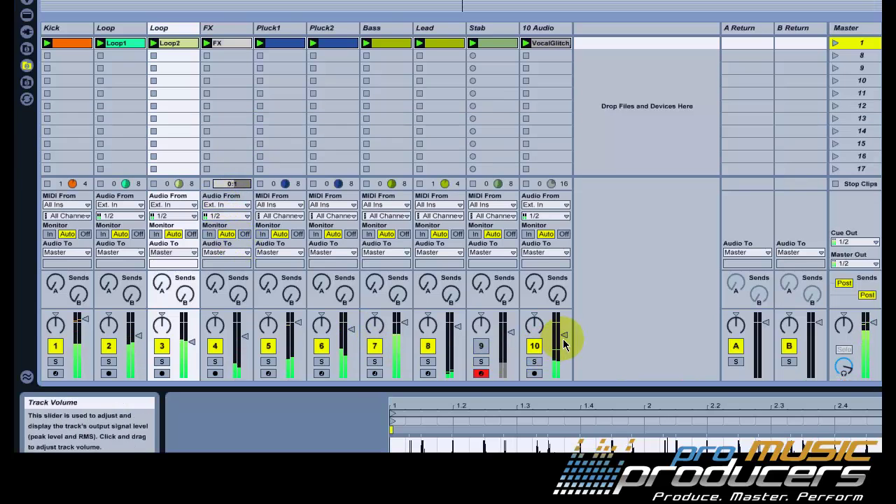
click(563, 342)
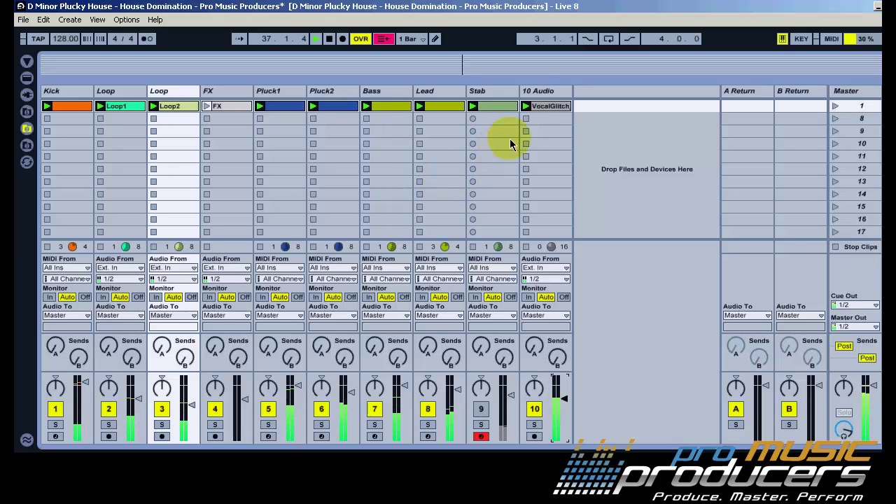
Rename the 10 Audio track as Vocals
click(542, 98)
right_click(542, 98)
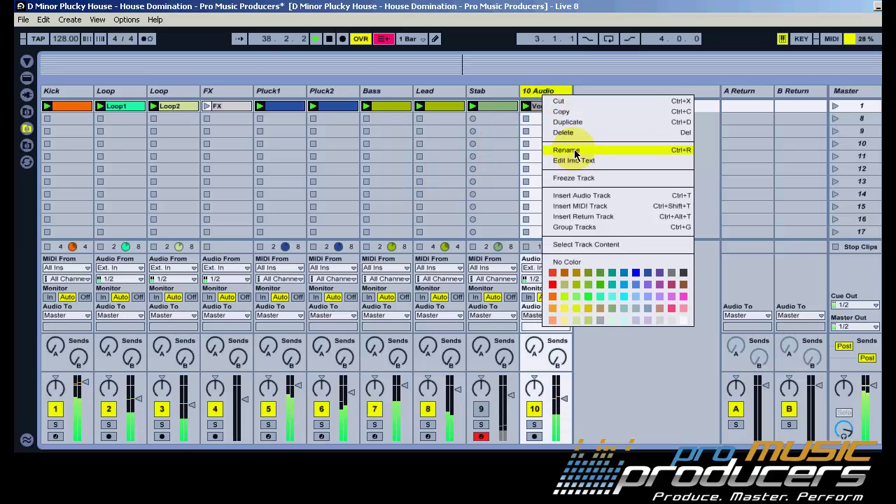
click(571, 151)
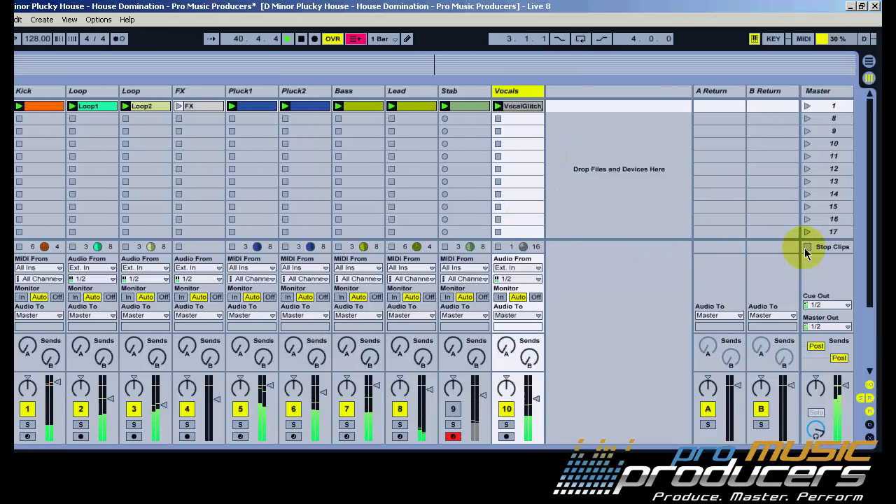
Stop all clips and build up an intro by launching the FX, Lead, Loop1 and Kick clips in turn
click(807, 247)
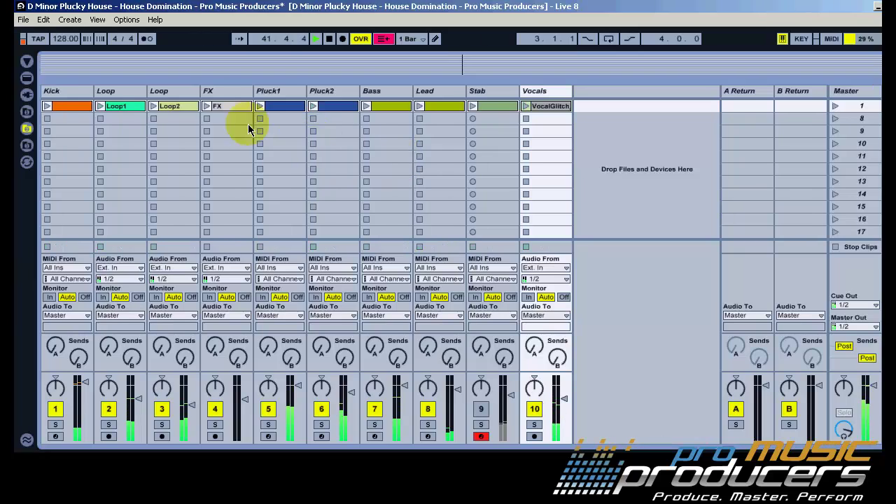
click(207, 106)
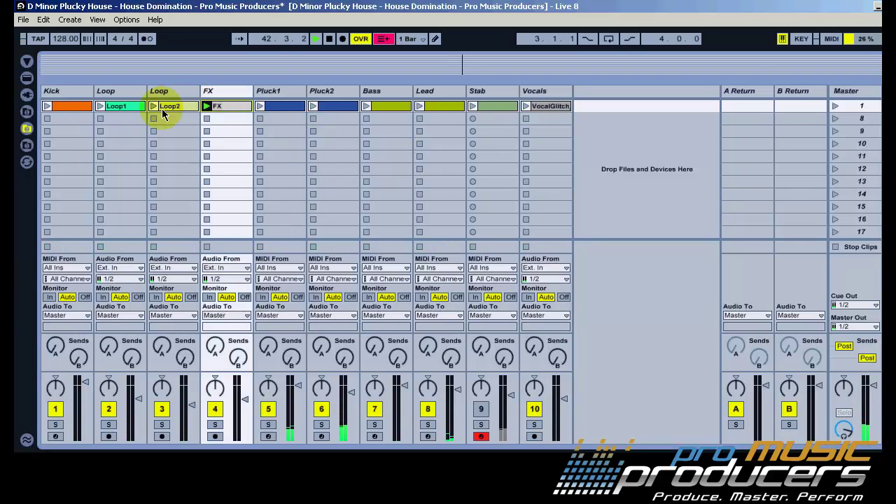
click(419, 106)
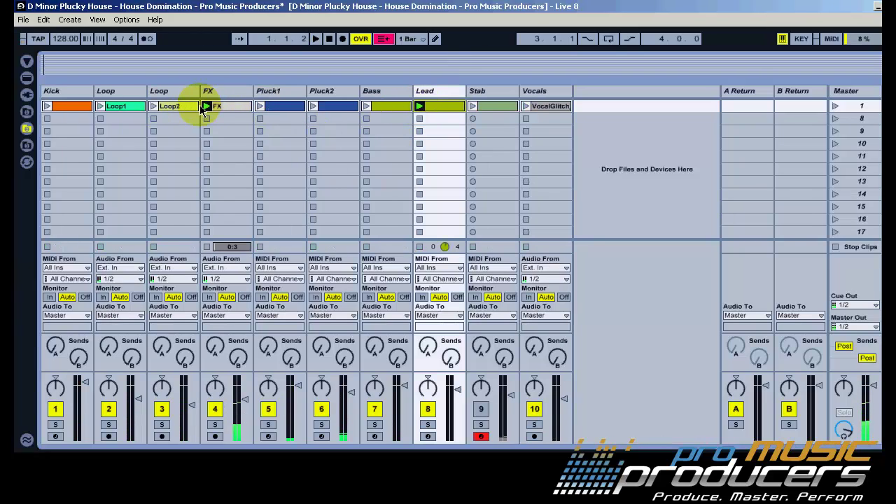
click(100, 106)
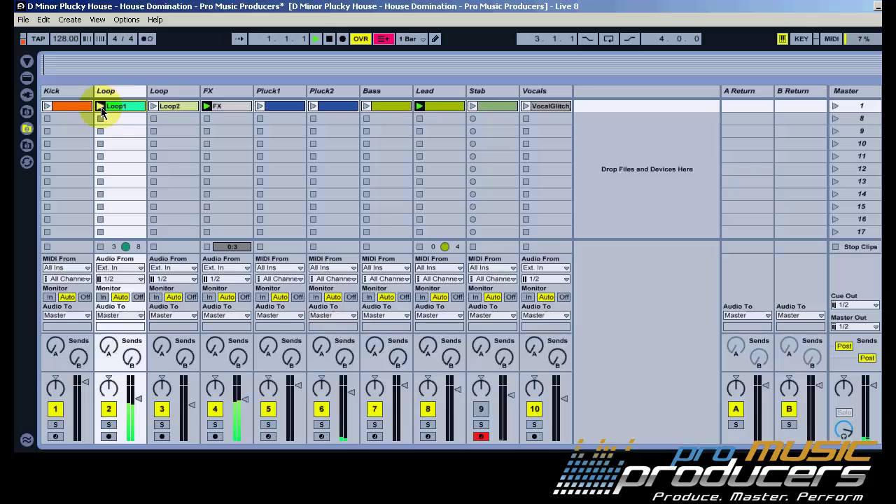
click(47, 106)
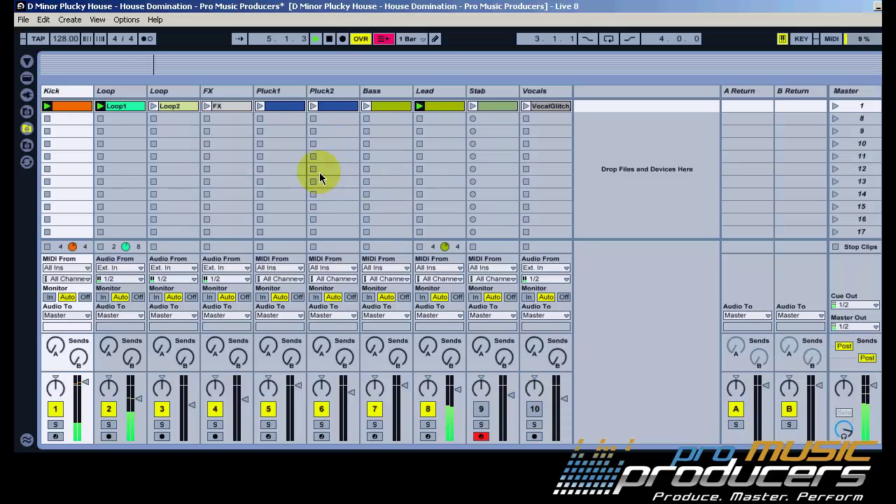
Bring in the Pluck2 clip and stop the Kick clip before launching scene 1 for the full arrangement
click(314, 110)
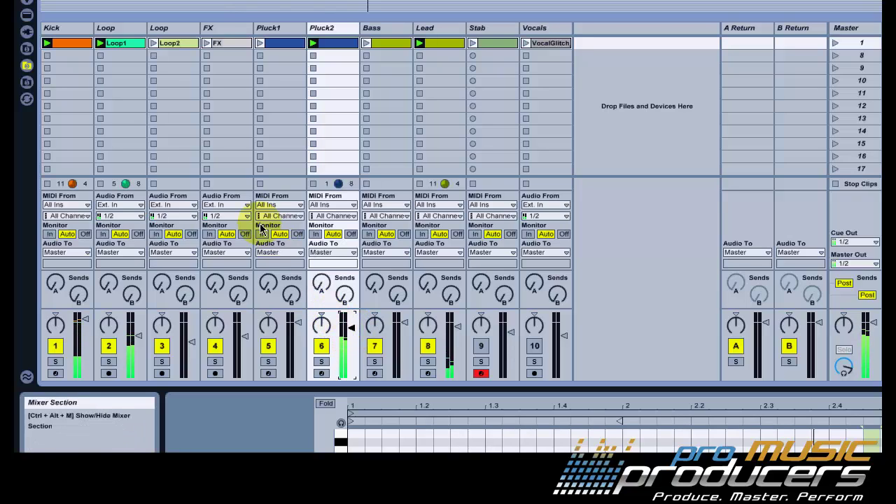
click(47, 185)
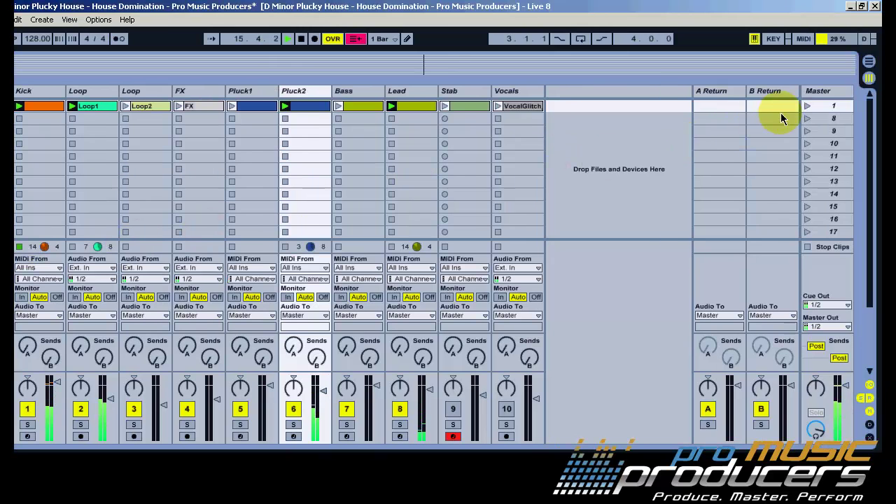
click(806, 106)
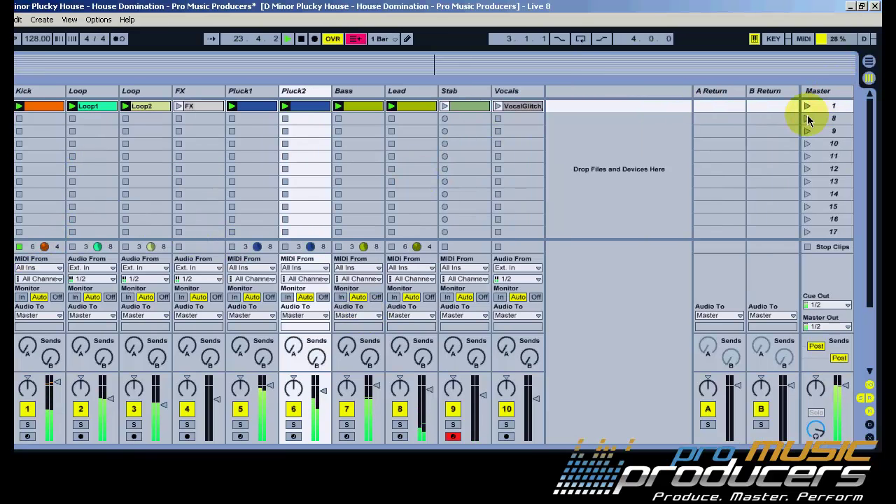
Relaunch scene 1 with the Stab and Vocals tracks active and trigger the FX clip over it
click(807, 105)
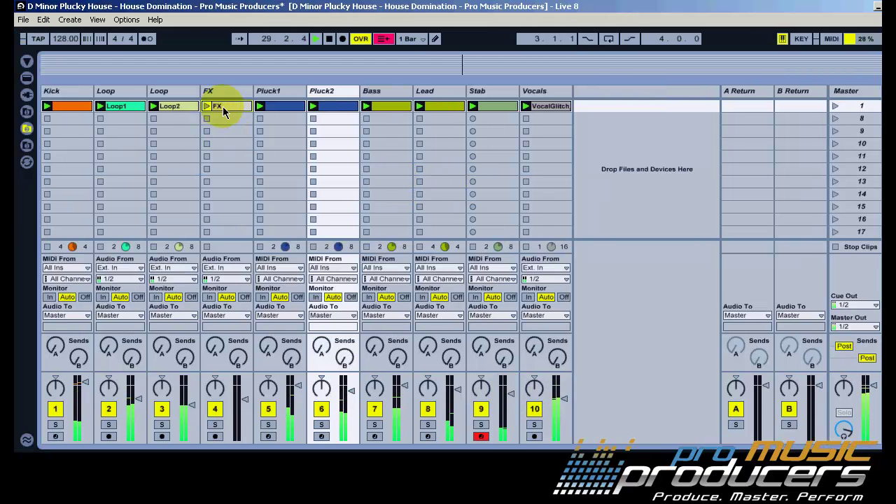
click(195, 111)
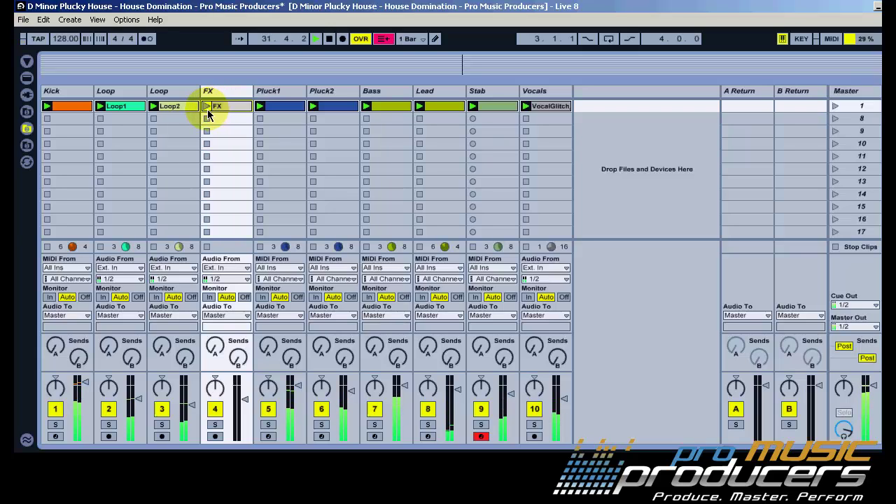
click(210, 107)
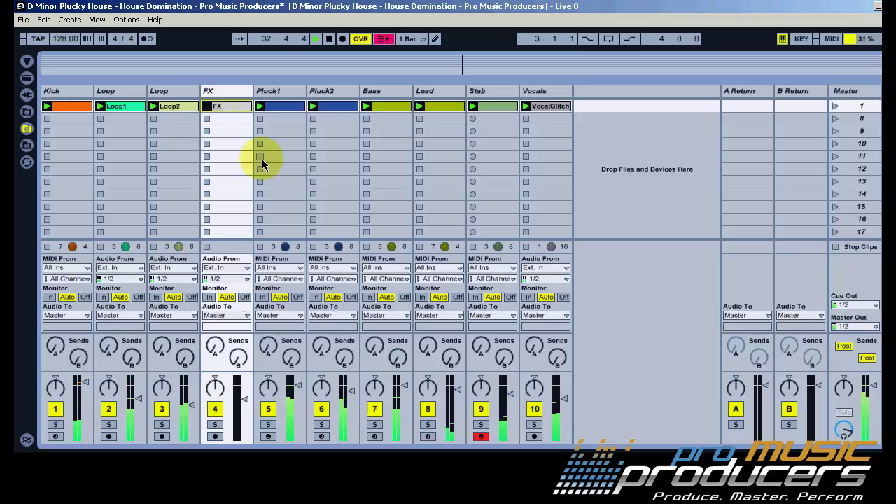